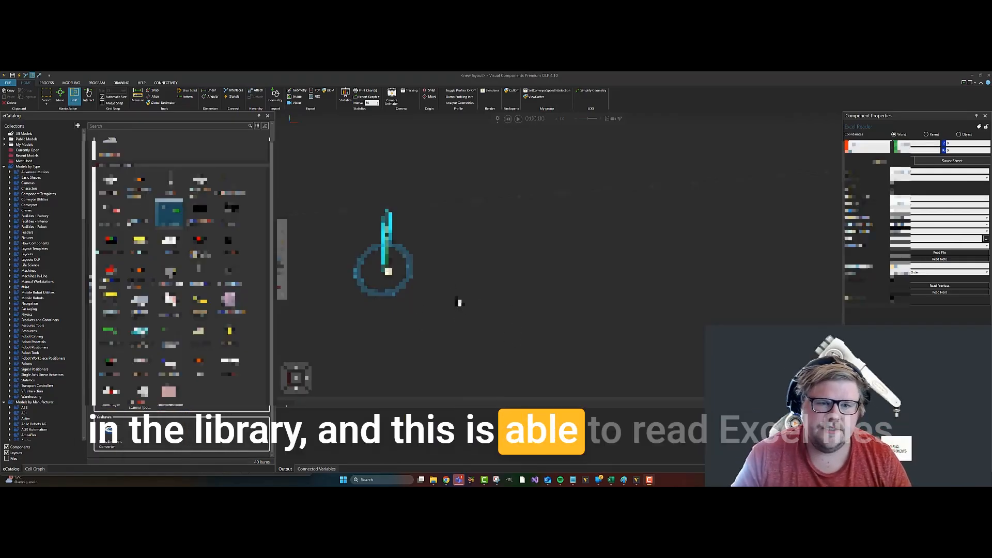
# Switch to the Excel workbook and start a new row below Potato with ID 111 and type Ananas.
pyautogui.hotkey('alt', 'Tab')
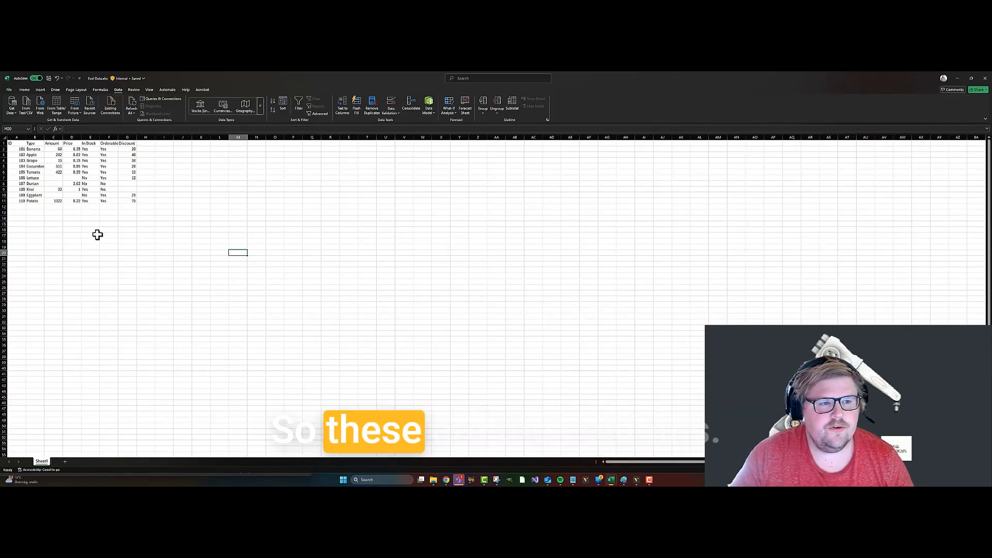
pyautogui.click(21, 207)
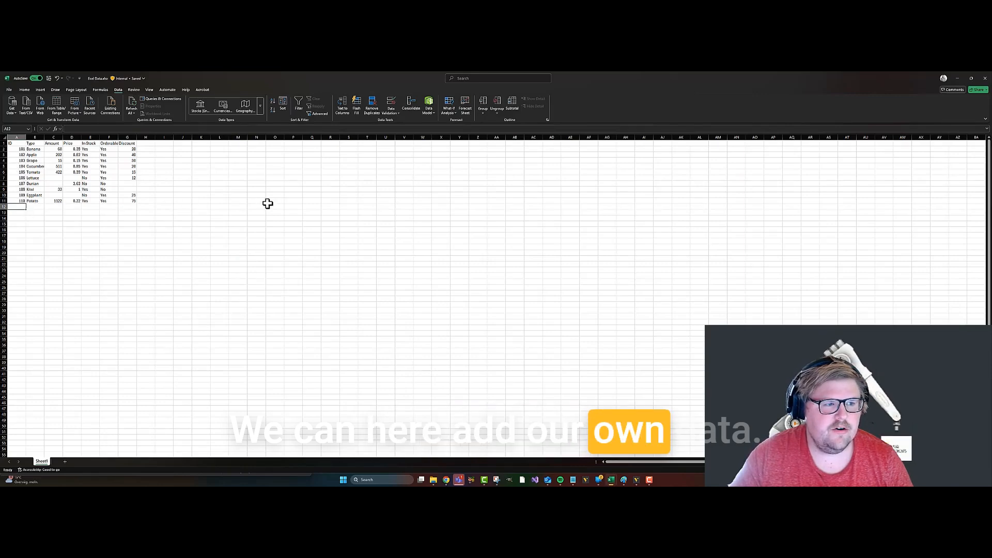
pyautogui.write('111')
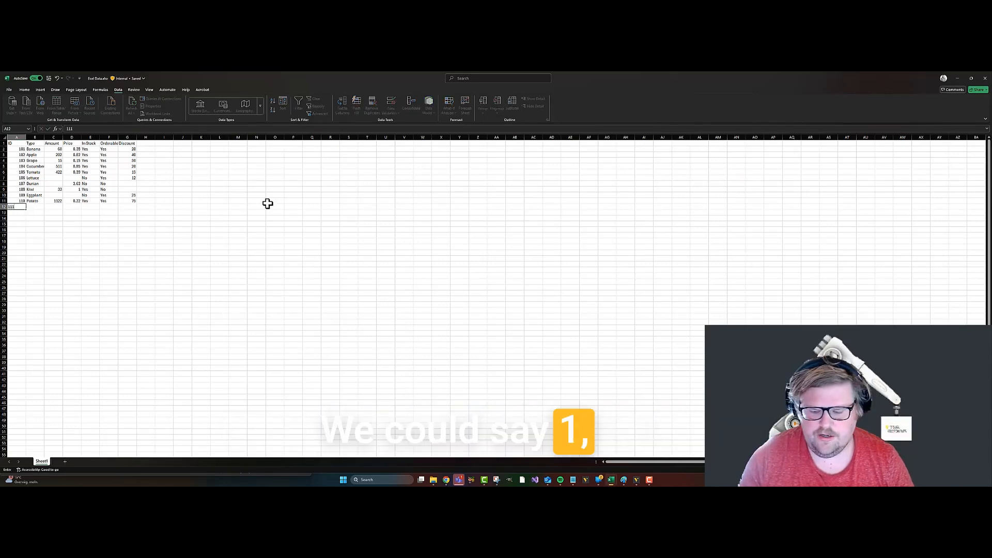
pyautogui.press('Return')
pyautogui.press('Right')
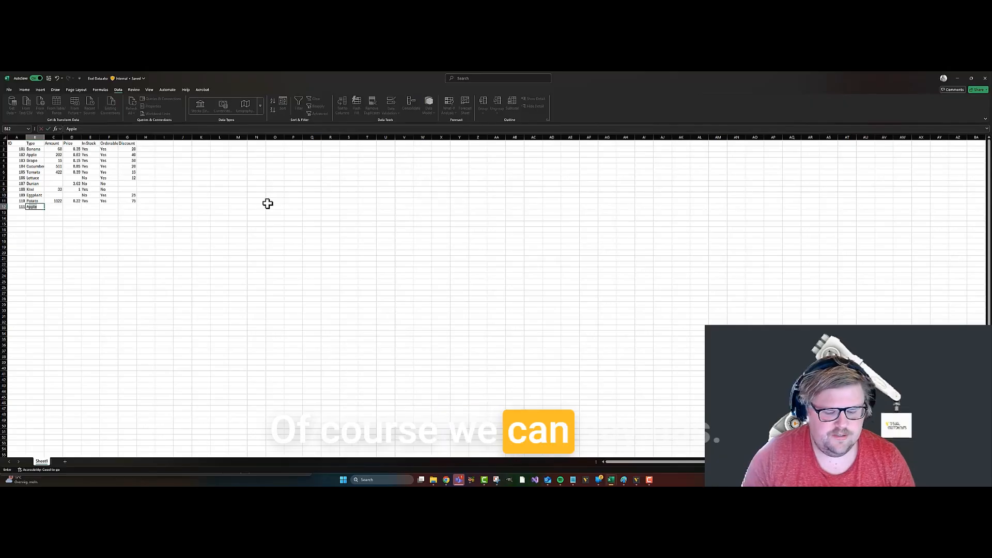
pyautogui.write('Ananas')
pyautogui.press('Tab')
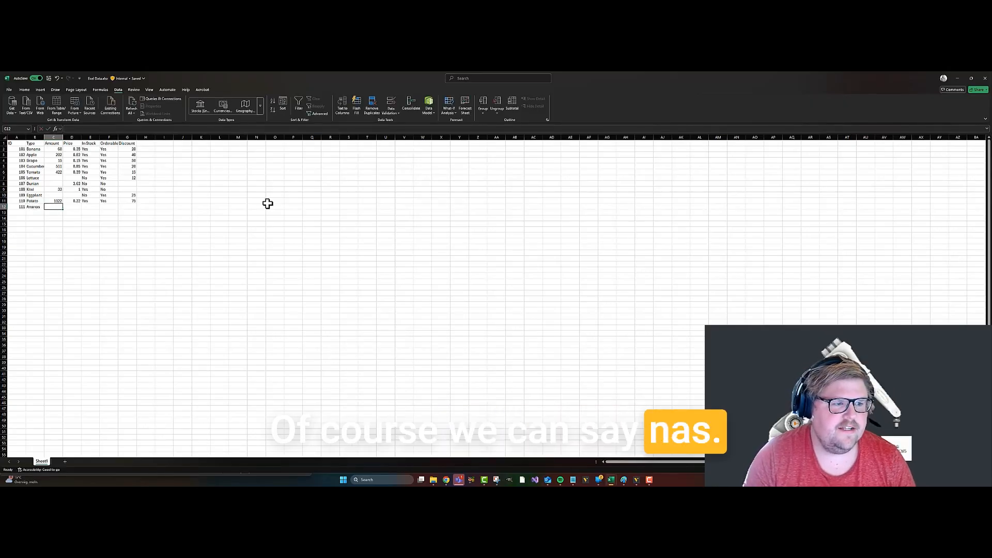
# Complete the new row with amount 56, price 2, Yes for in stock and orderable, and discount 0.
pyautogui.write('56')
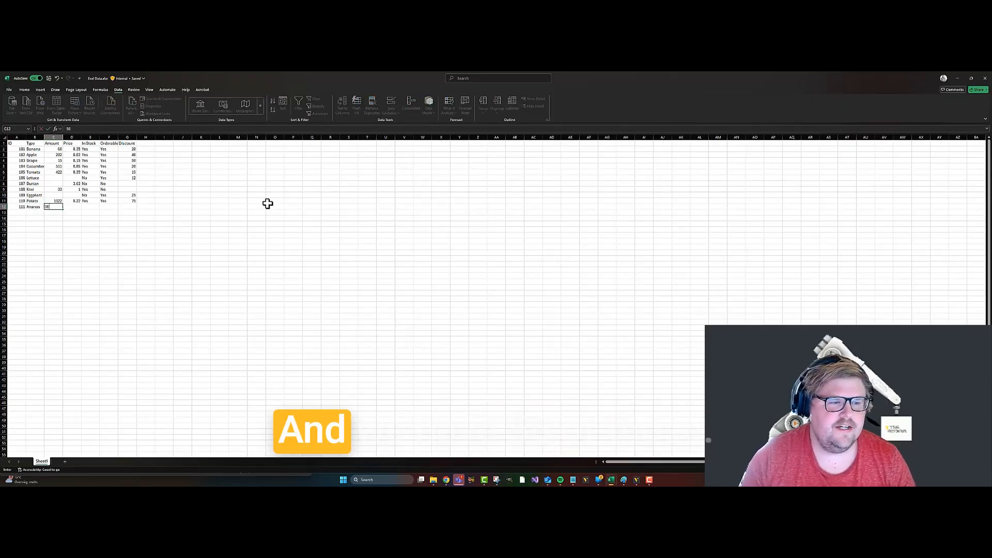
pyautogui.press('Tab')
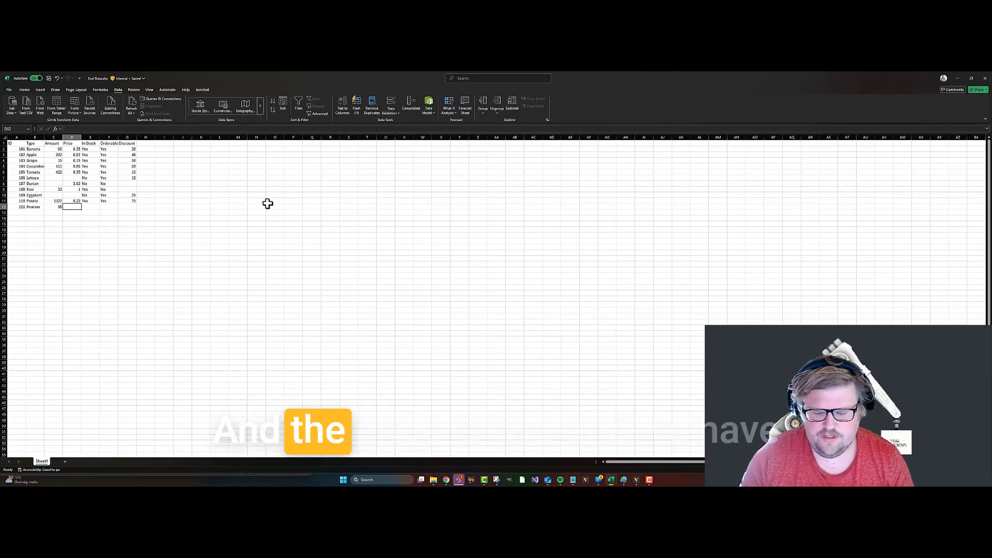
pyautogui.write('2')
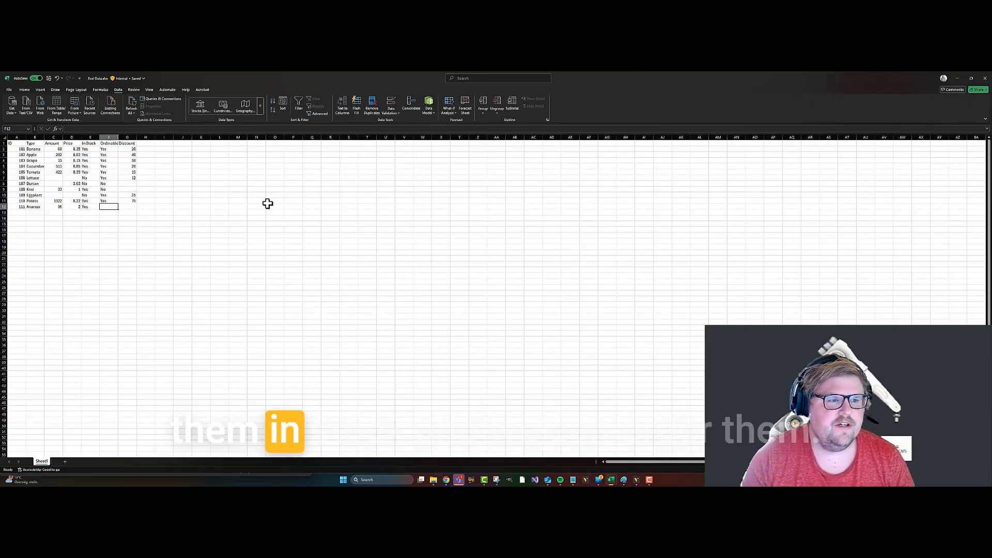
pyautogui.write('Yes')
pyautogui.press('Tab')
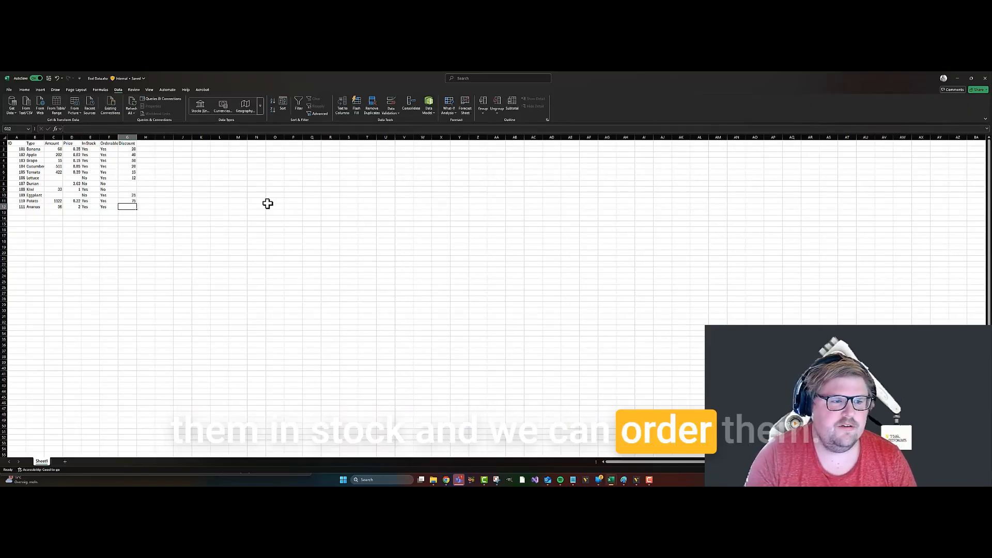
pyautogui.write('0')
pyautogui.press('Return')
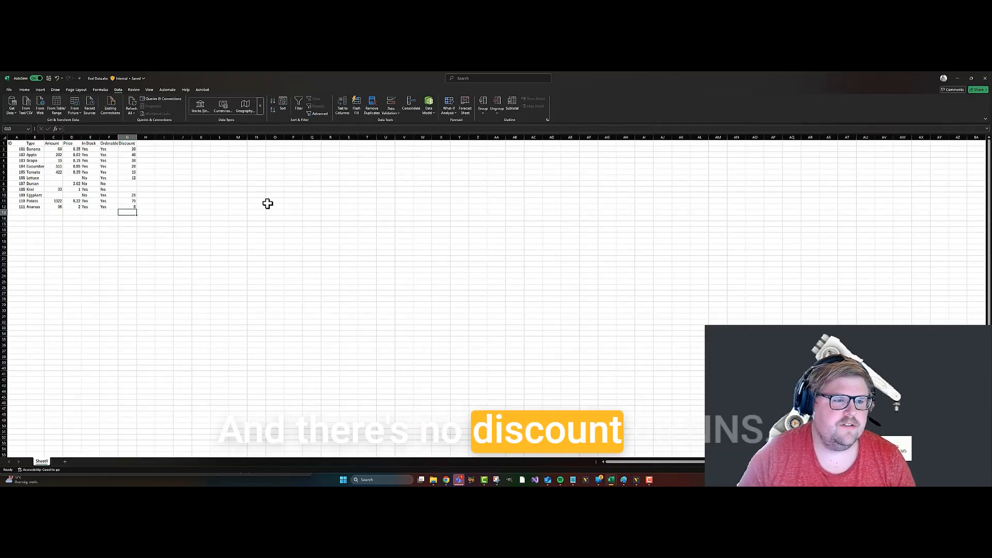
# Change the type of the row with ID 111 to Pineapple.
pyautogui.press('Up')
pyautogui.press('Up')
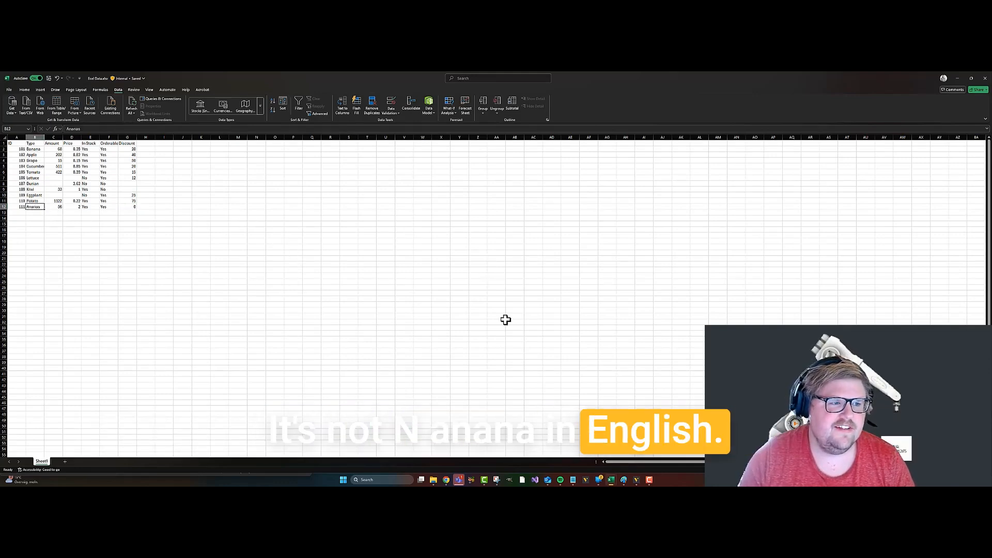
pyautogui.write('Pineapp')
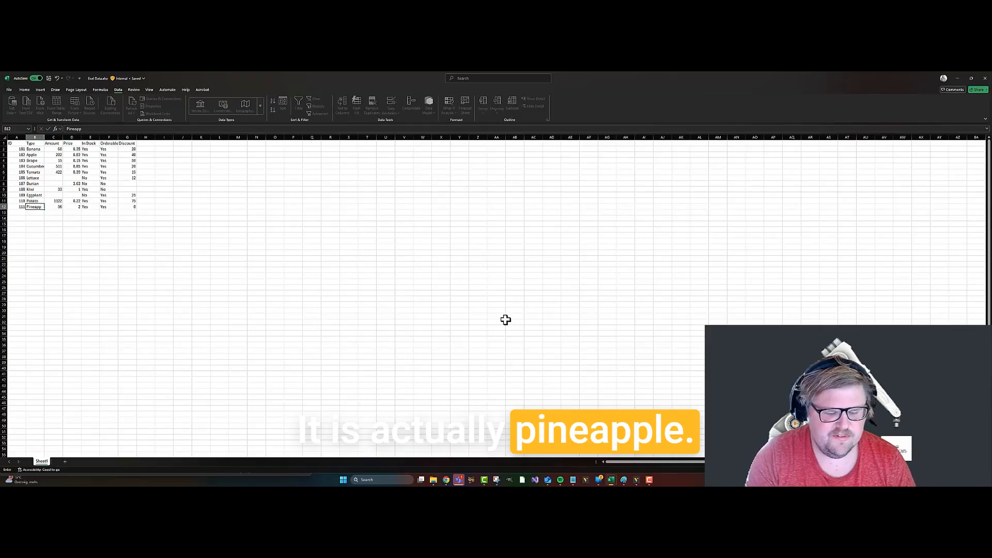
pyautogui.write('le')
pyautogui.press('Return')
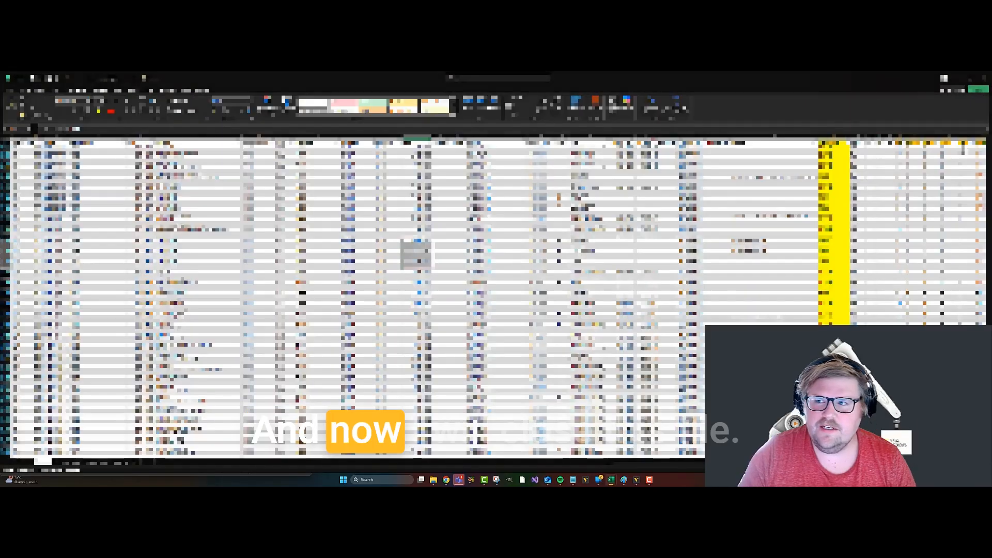
# Switch to Visual Components, select the Excel data workbook as the Excel Reader's file and read it.
pyautogui.hotkey('alt', 'Tab')
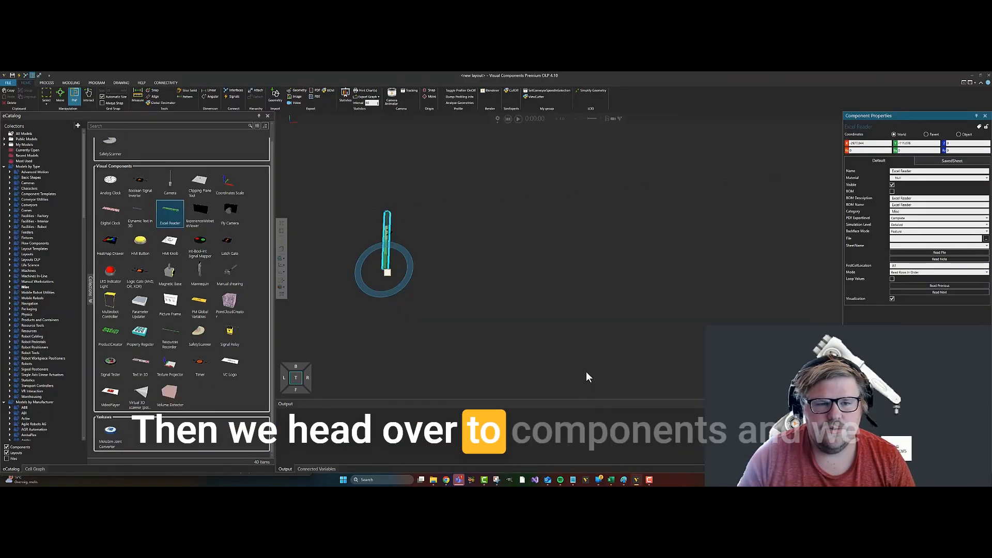
pyautogui.click(985, 239)
pyautogui.doubleClick(123, 125)
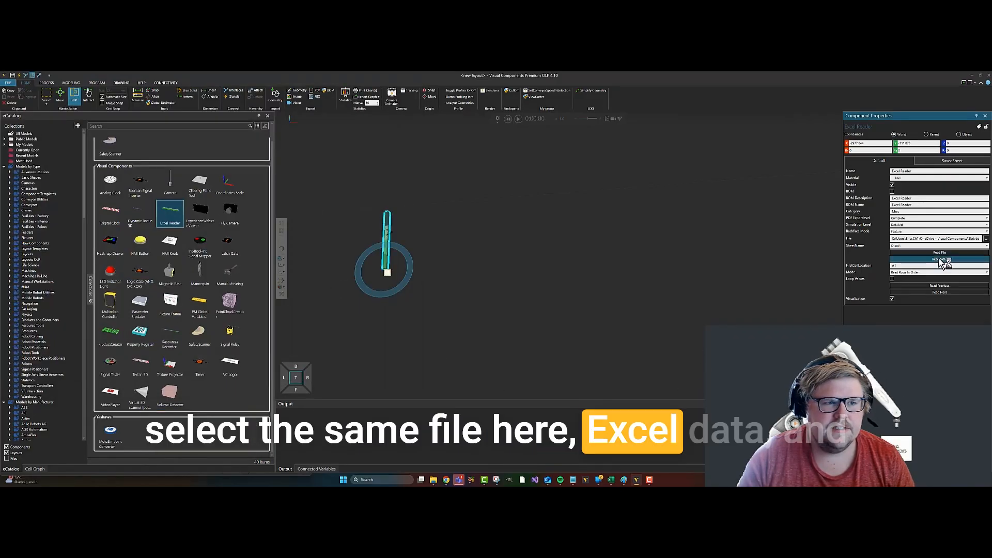
pyautogui.click(943, 253)
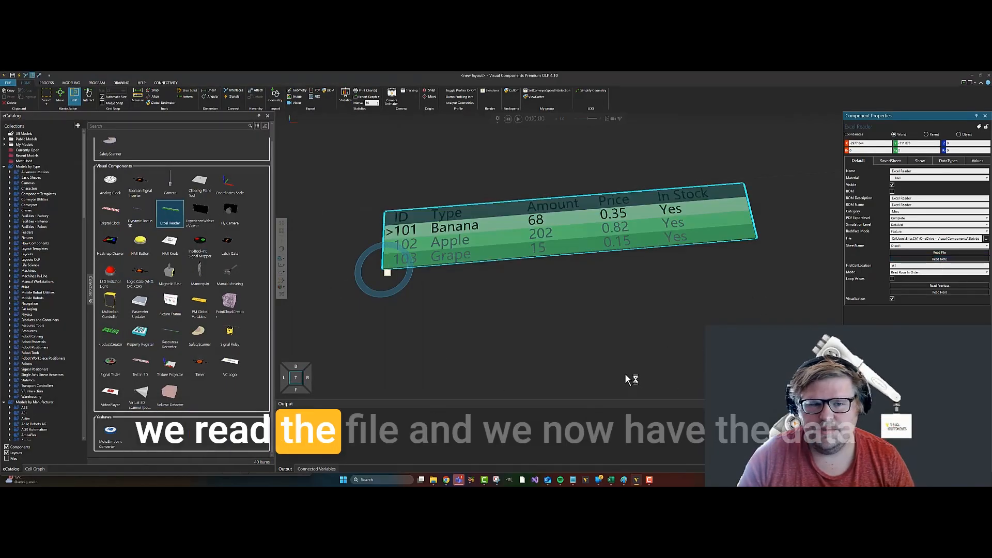
# Open the Excel Reader's note with the raw sheet data, check the row with ID 111, and close the note.
pyautogui.click(388, 272)
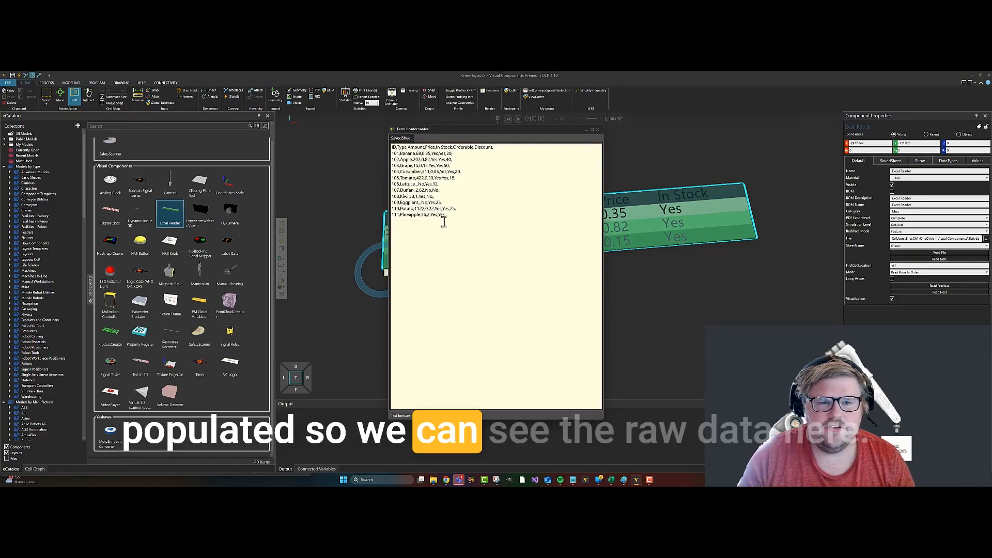
pyautogui.doubleClick(395, 215)
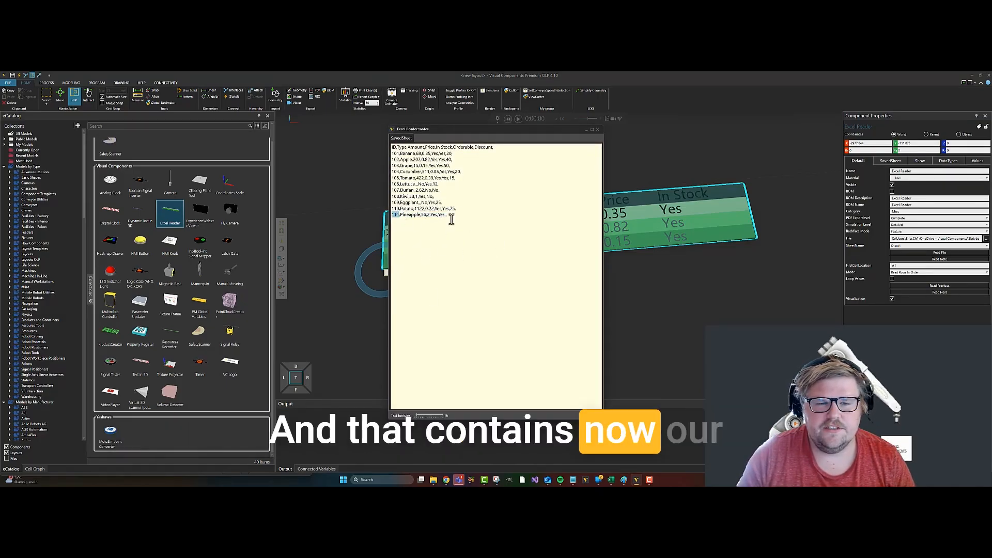
pyautogui.click(598, 129)
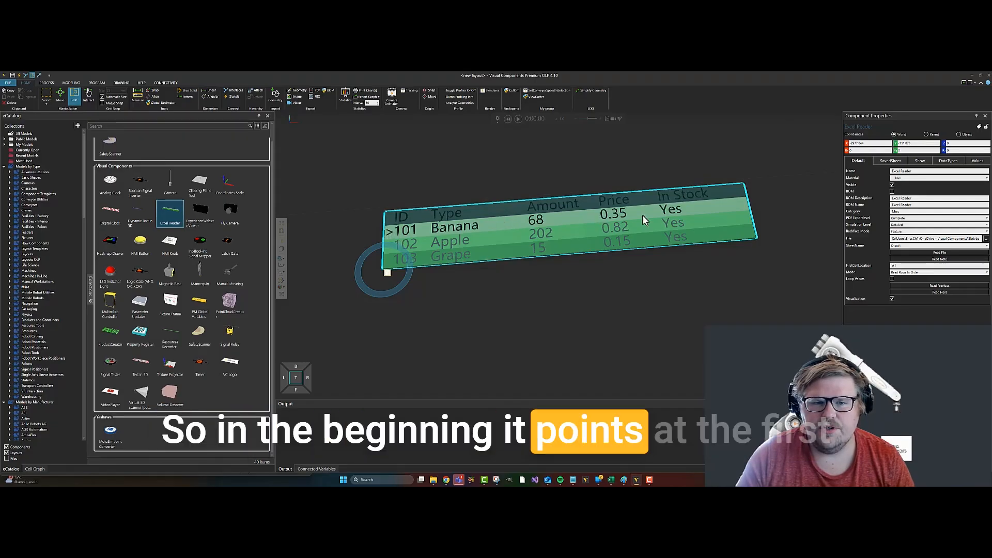
# Inspect the Excel Reader's values for the current row, read the next row and inspect the values again.
pyautogui.click(976, 162)
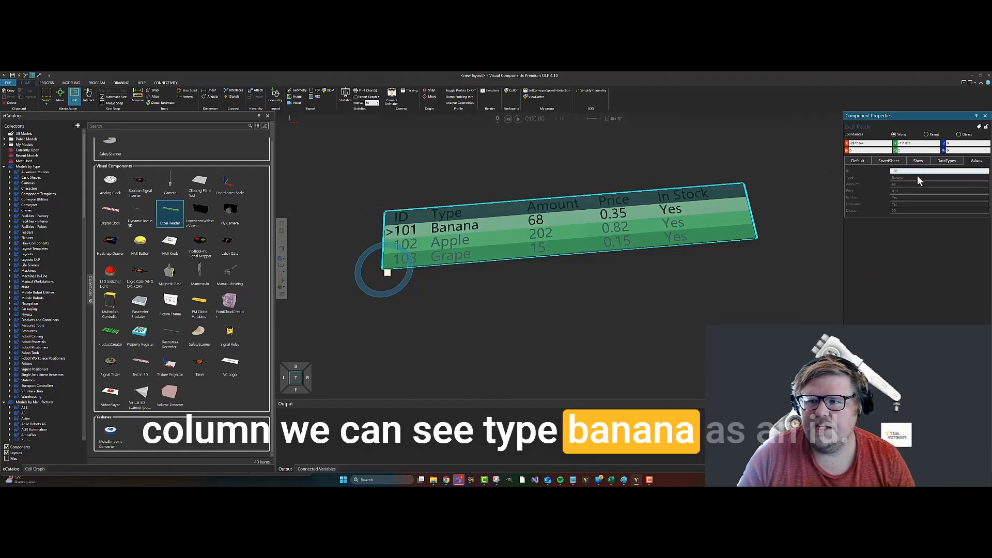
pyautogui.click(858, 161)
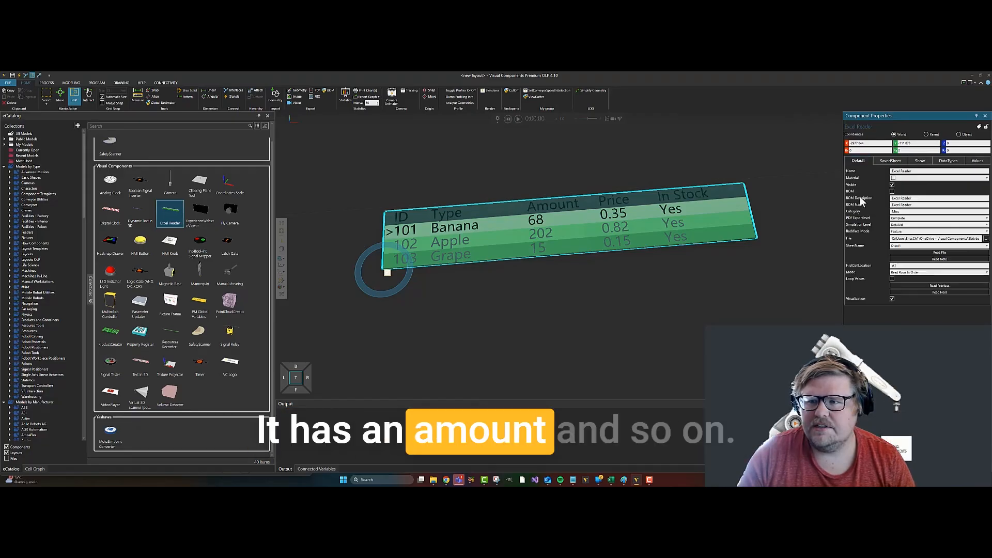
pyautogui.click(938, 292)
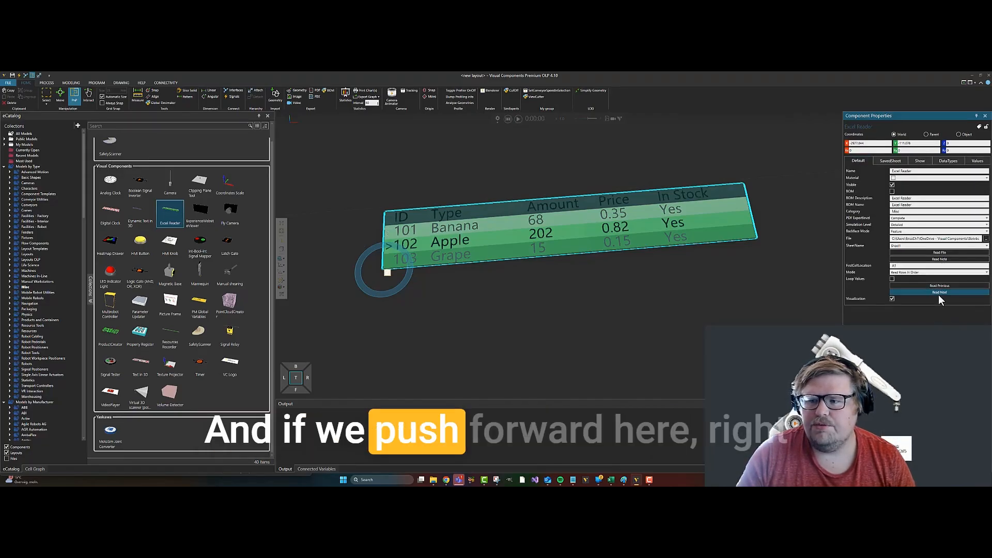
pyautogui.click(975, 162)
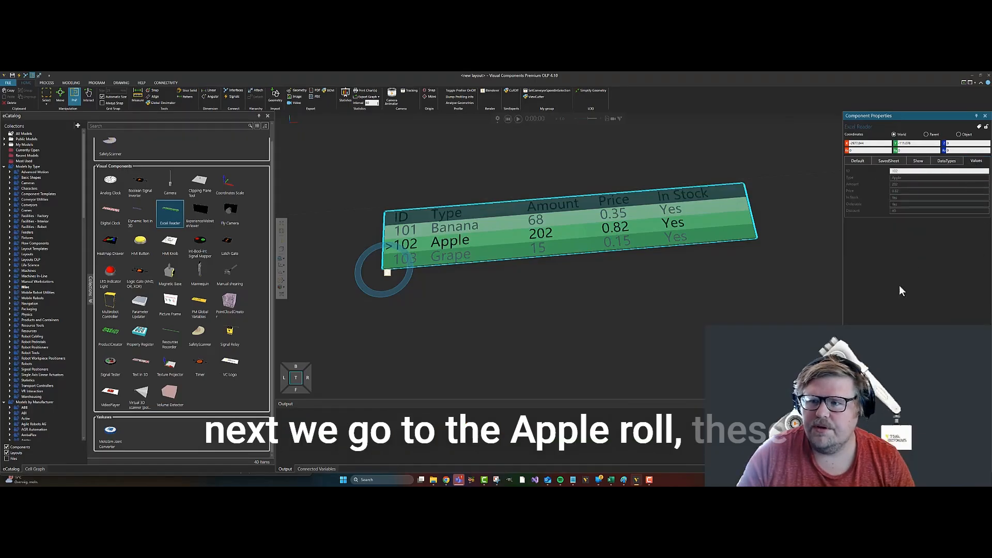
pyautogui.click(858, 160)
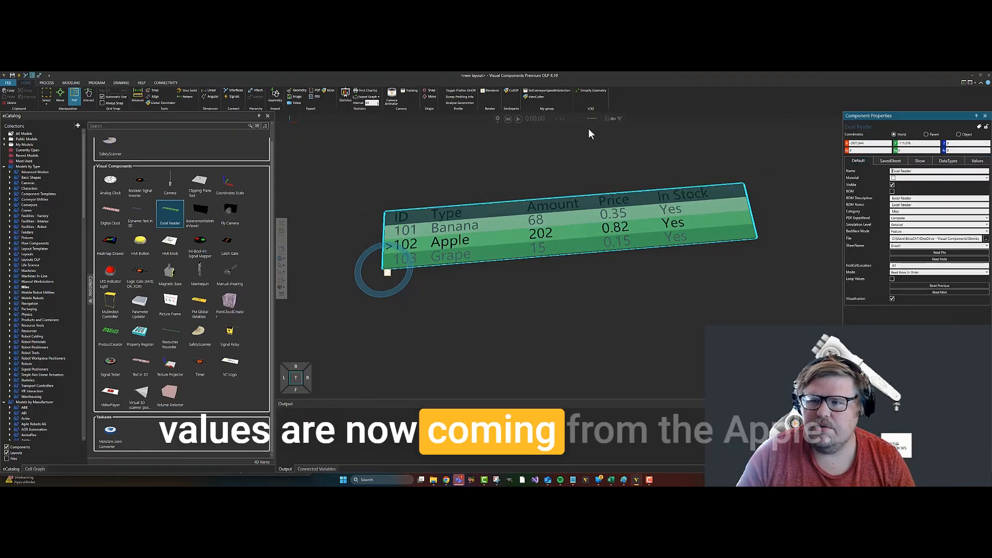
# Reset the simulation and display the Excel Reader's signal connections together with its current row values.
pyautogui.click(508, 119)
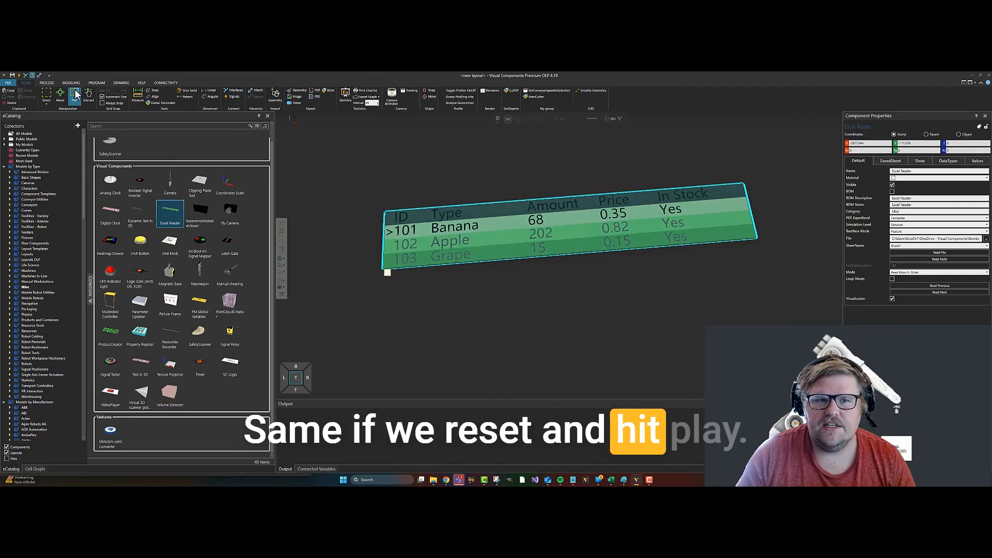
pyautogui.click(18, 75)
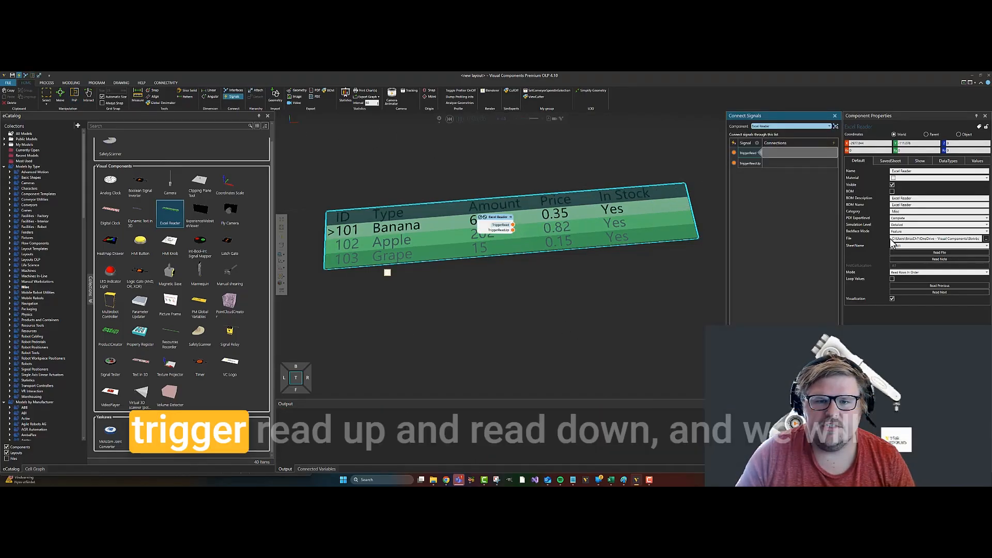
pyautogui.click(977, 161)
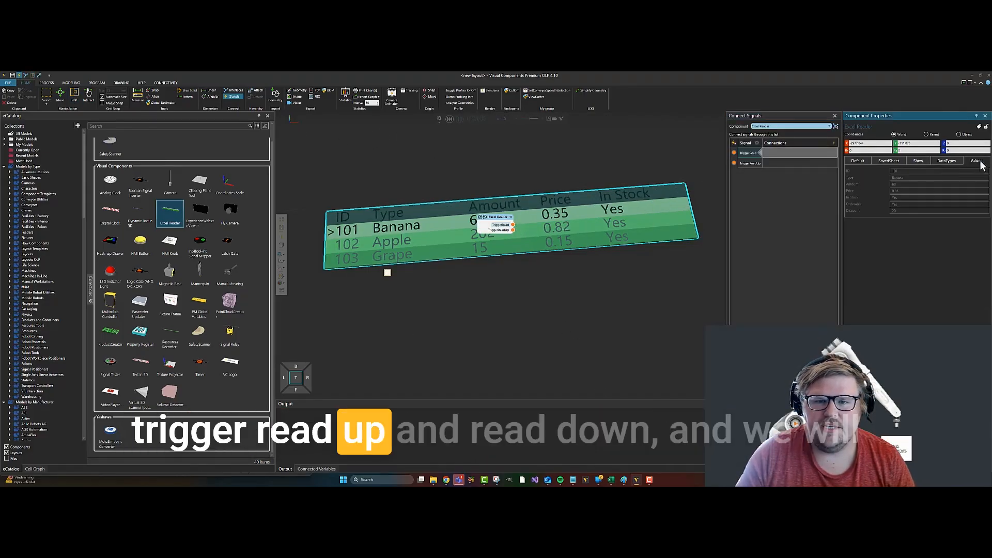
# Fire the Excel Reader's TriggerRead signal repeatedly to step through the rows to 111 Pineapple, examining the changing values.
pyautogui.click(513, 231)
pyautogui.click(513, 231)
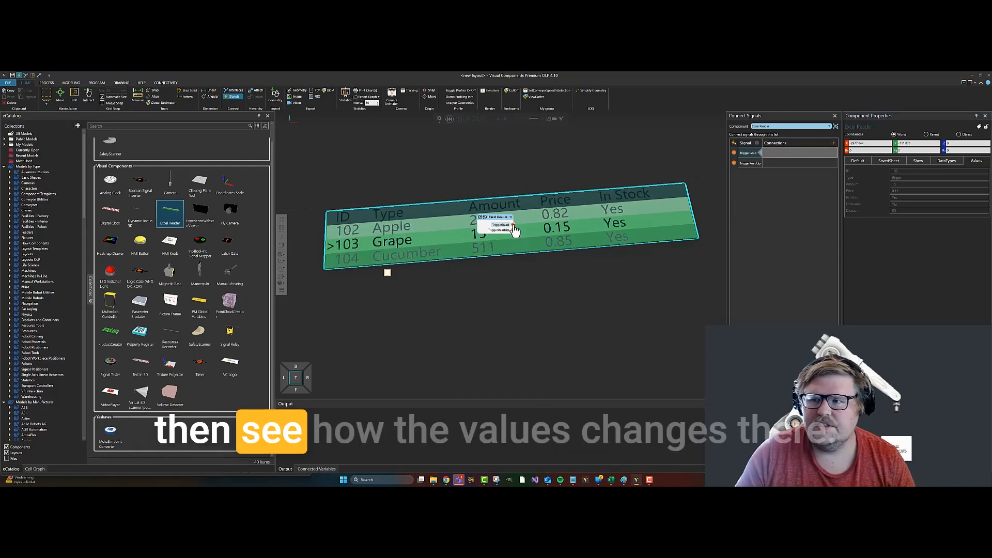
pyautogui.click(513, 231)
pyautogui.click(513, 231)
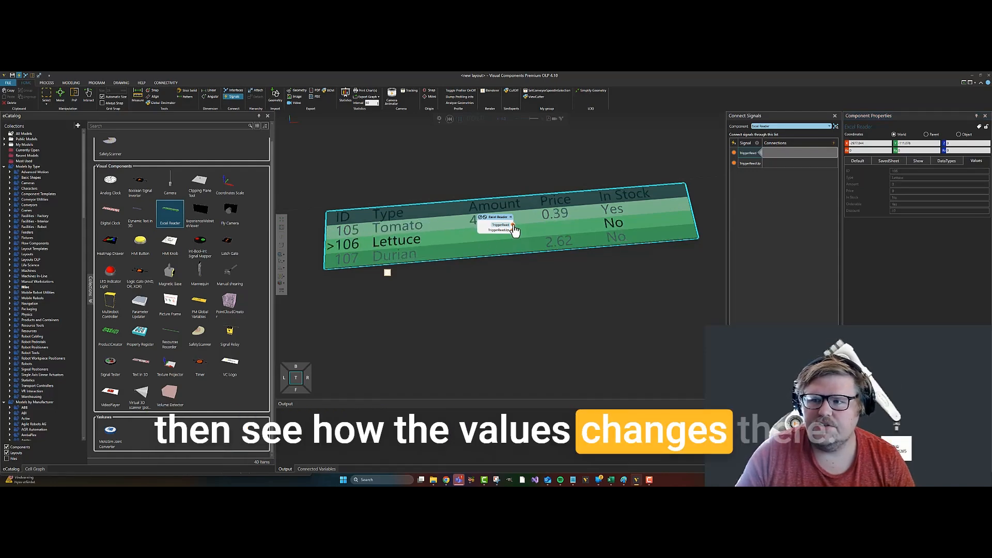
pyautogui.click(513, 231)
pyautogui.tripleClick(513, 231)
pyautogui.click(513, 231)
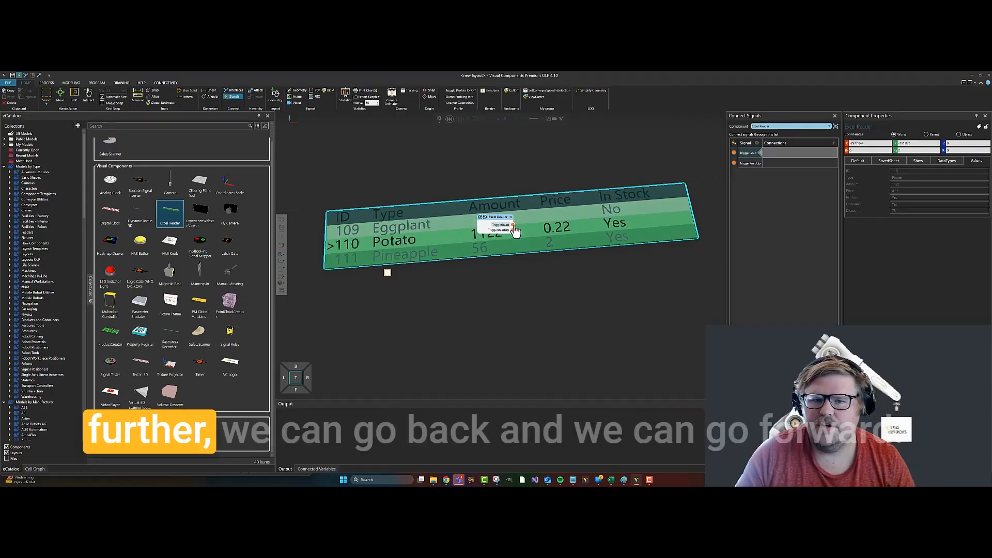
pyautogui.click(514, 230)
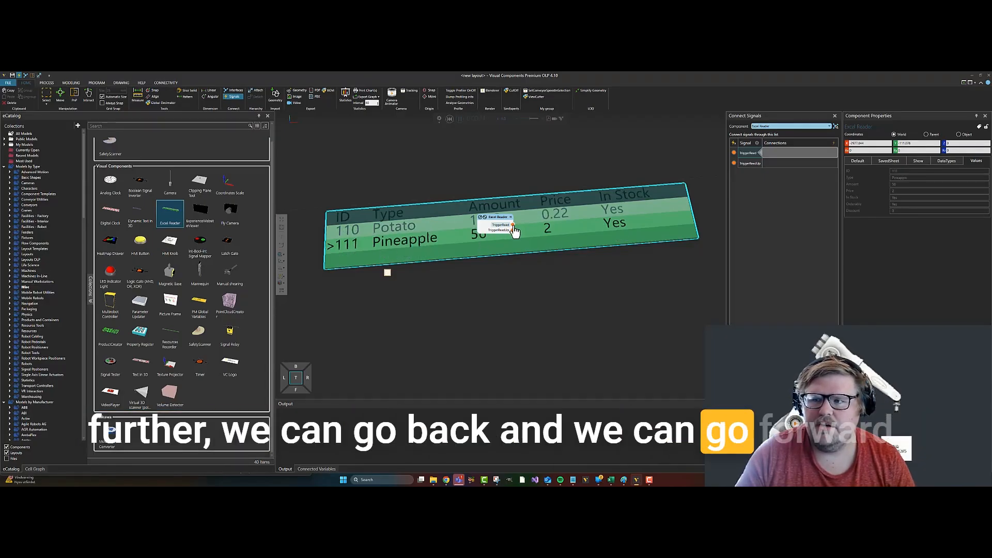
# Reset the simulation and close the signal connections view.
pyautogui.click(448, 119)
pyautogui.scroll(-2, 551, 326)
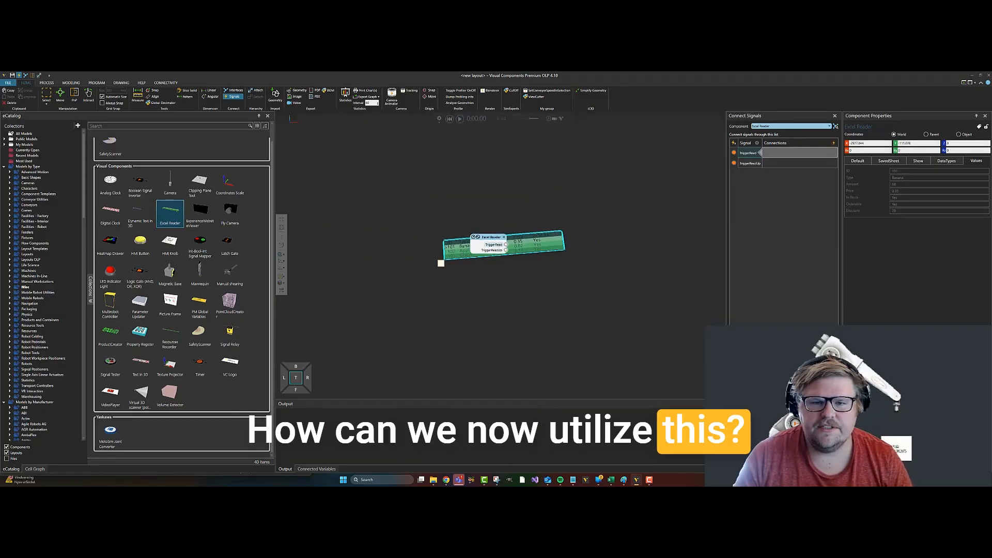
pyautogui.press('Escape')
pyautogui.moveTo(660, 329); pyautogui.dragTo(656, 305, button='right')
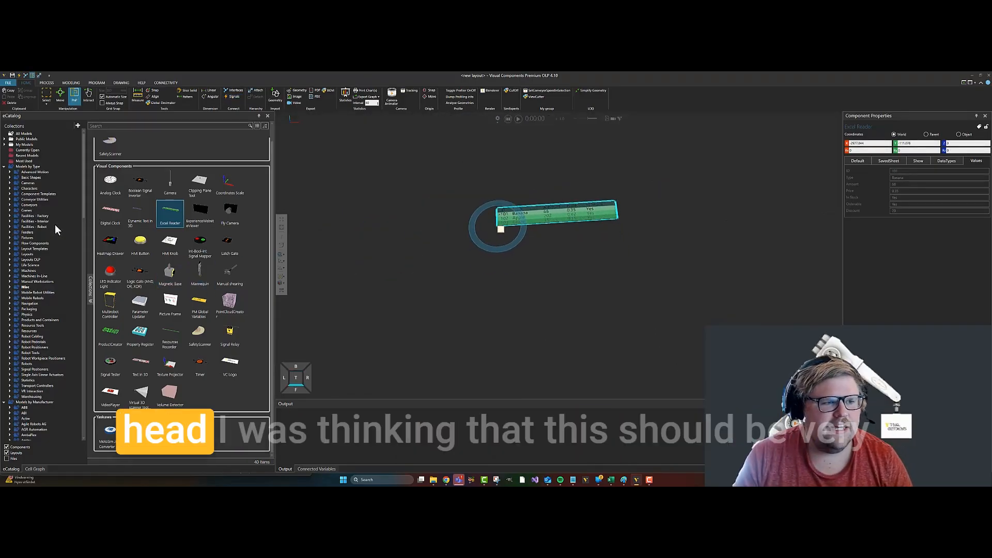
# Add a Process Node from the Flow Components collection to the layout.
pyautogui.click(35, 243)
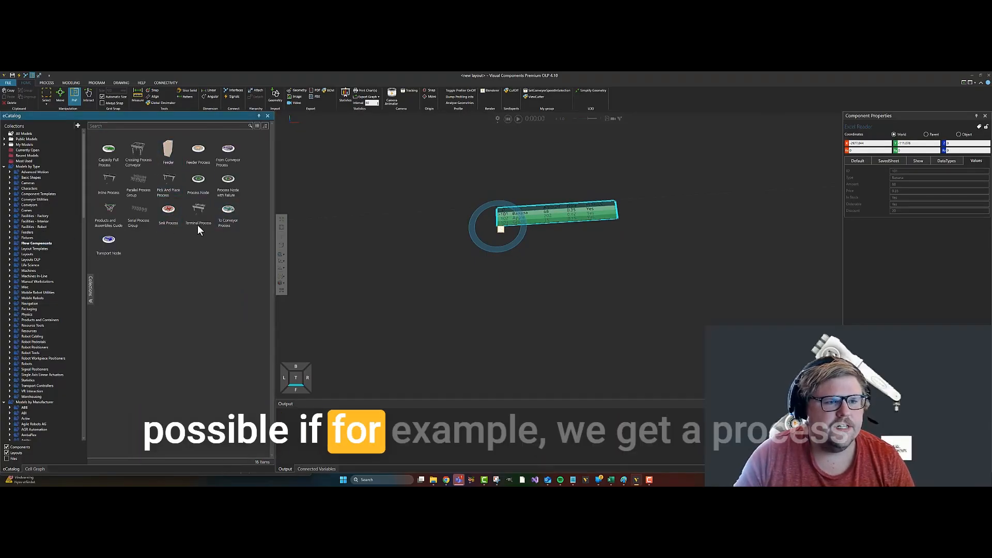
pyautogui.click(198, 182)
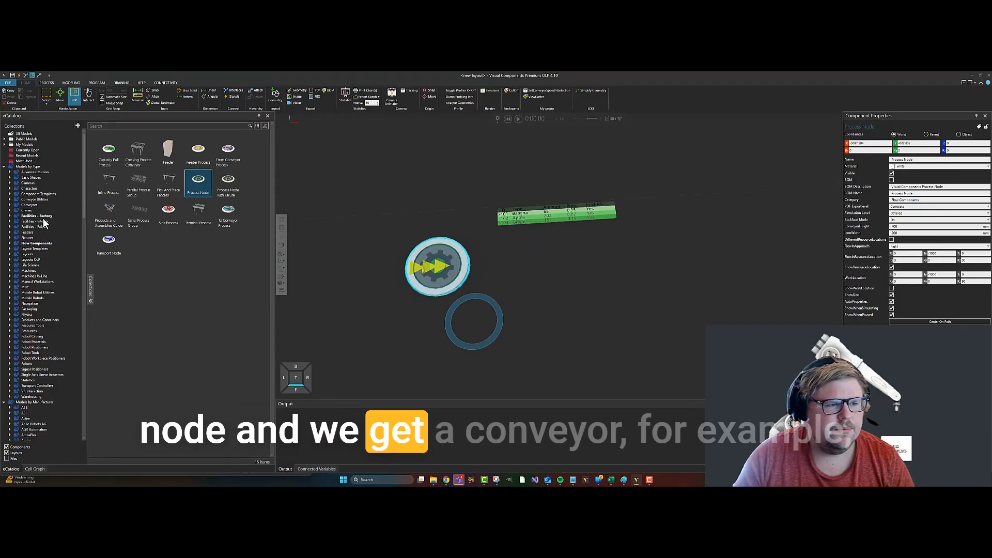
# Add the Visual Components Conveyor from the Conveyors collection to the layout, under the Process Node.
pyautogui.click(34, 205)
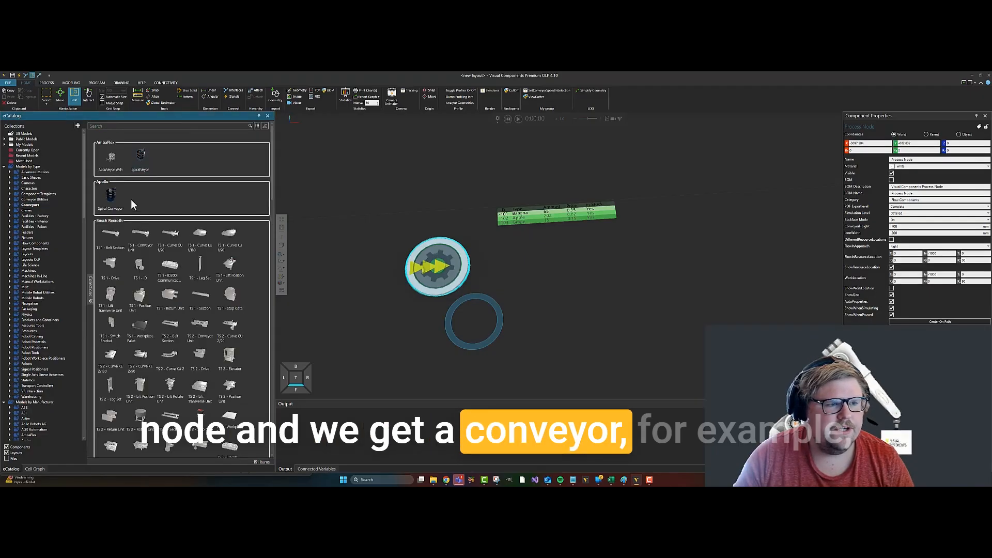
pyautogui.scroll(-6, 185, 244)
pyautogui.moveTo(110, 413); pyautogui.dragTo(537, 261)
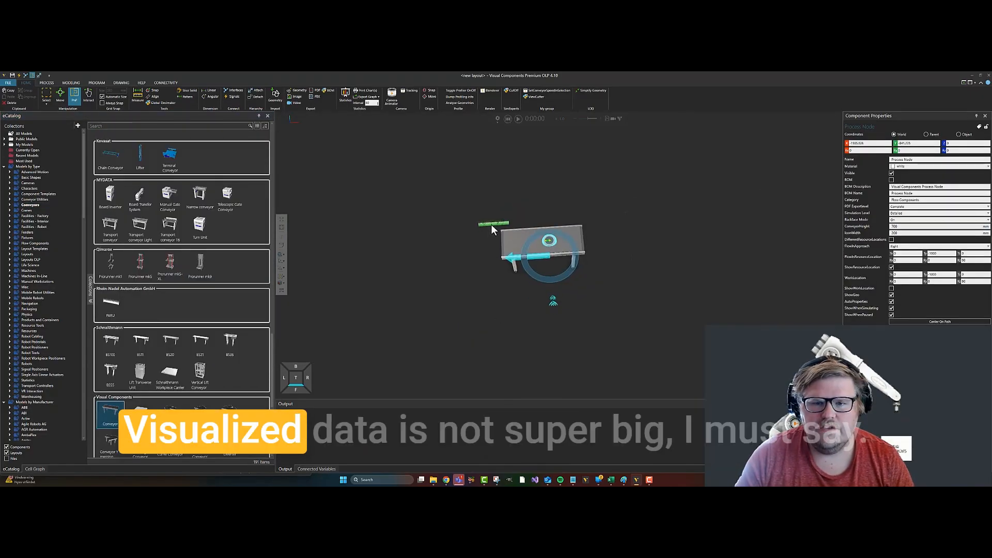
# Check the Excel Reader's default properties for a setting that enlarges its data visualization, comparing its size with the conveyor.
pyautogui.click(491, 224)
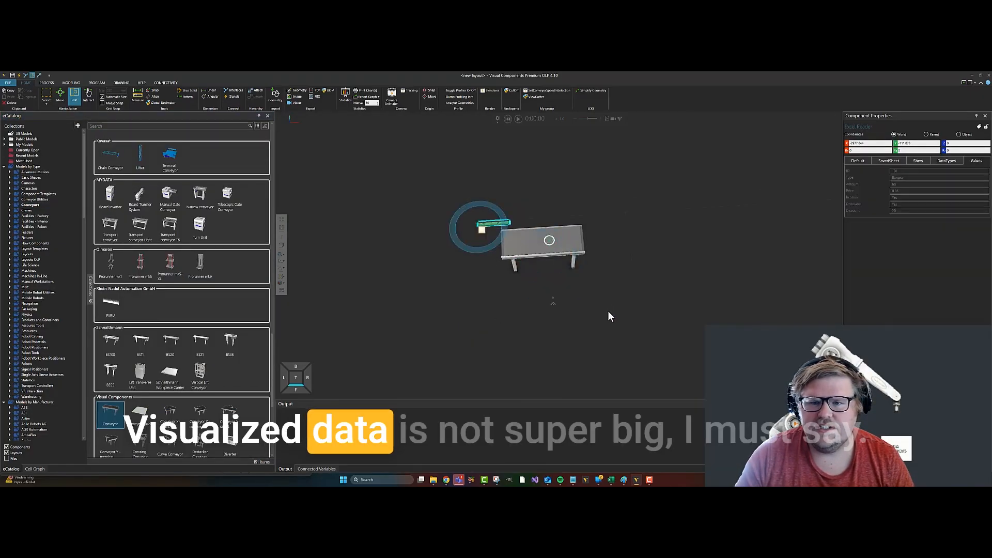
pyautogui.click(858, 161)
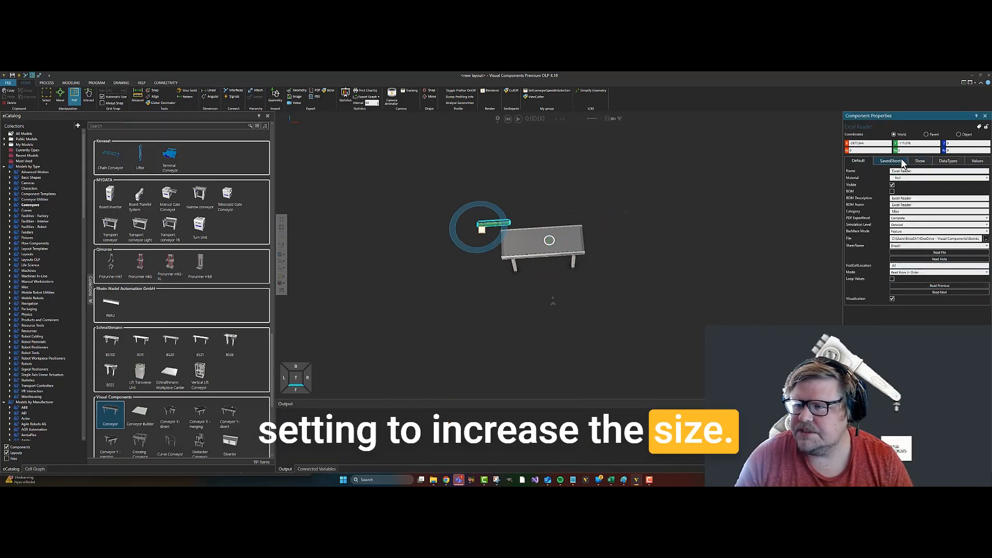
pyautogui.scroll(3, 439, 191)
pyautogui.keyDown('ctrl'); pyautogui.moveTo(421, 216); pyautogui.dragTo(611, 299, button='right'); pyautogui.keyUp('ctrl')
pyautogui.scroll(3, 625, 224)
pyautogui.scroll(-4, 557, 284)
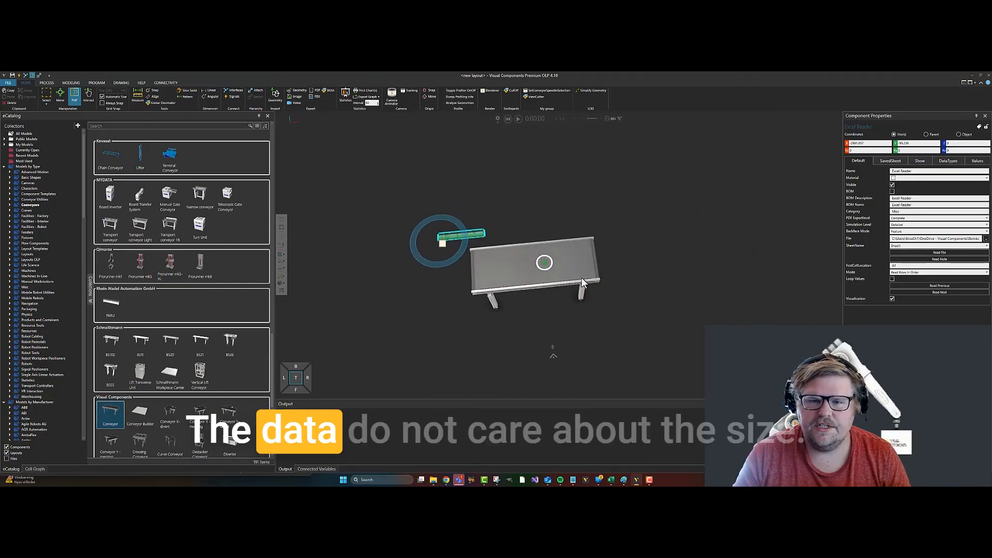
# Shift the Process Node along the conveyor and add a second conveyor connected to the first one's end.
pyautogui.click(544, 264)
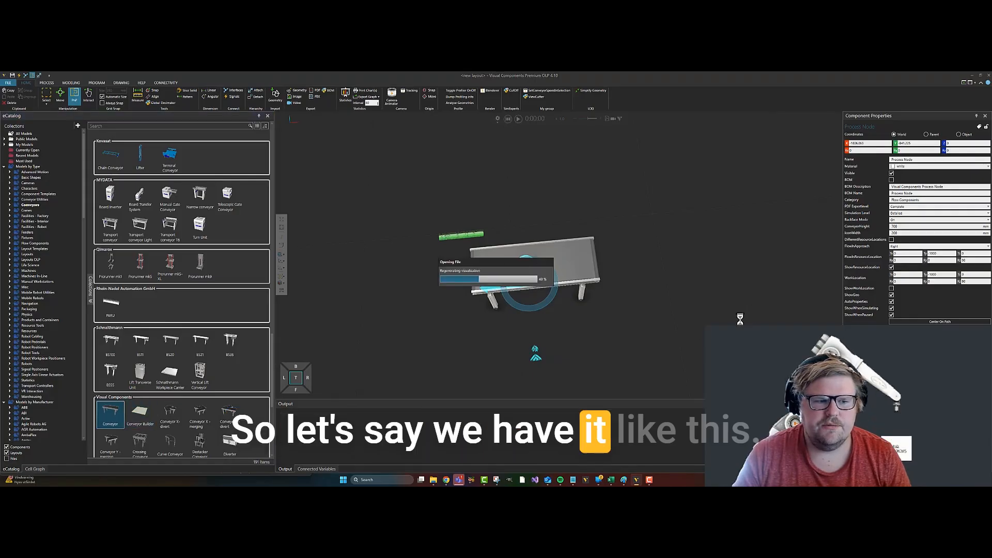
# Edit the Excel Reader's SavedSheet note, setting the Banana amount to 5 and the Apple amount to 2.
pyautogui.click(458, 238)
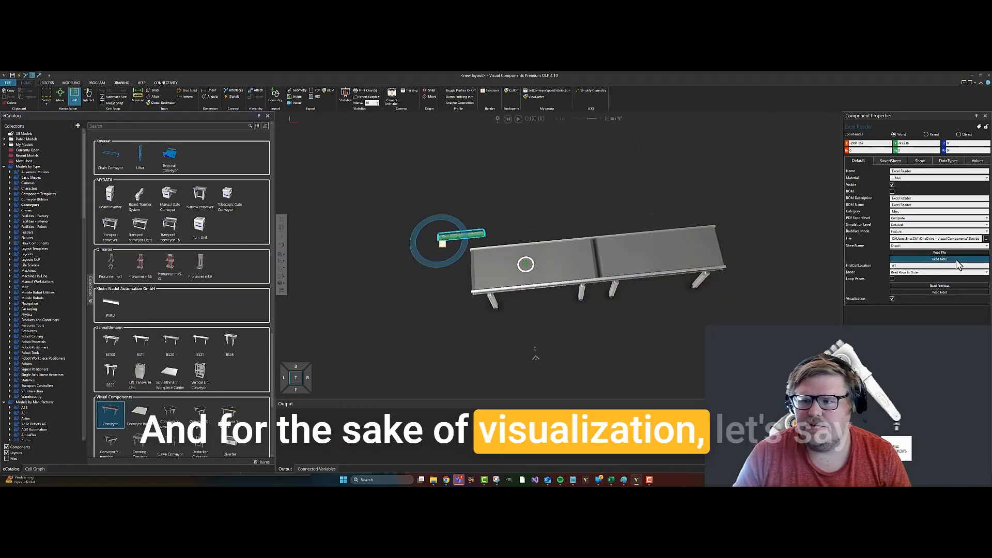
pyautogui.doubleClick(442, 245)
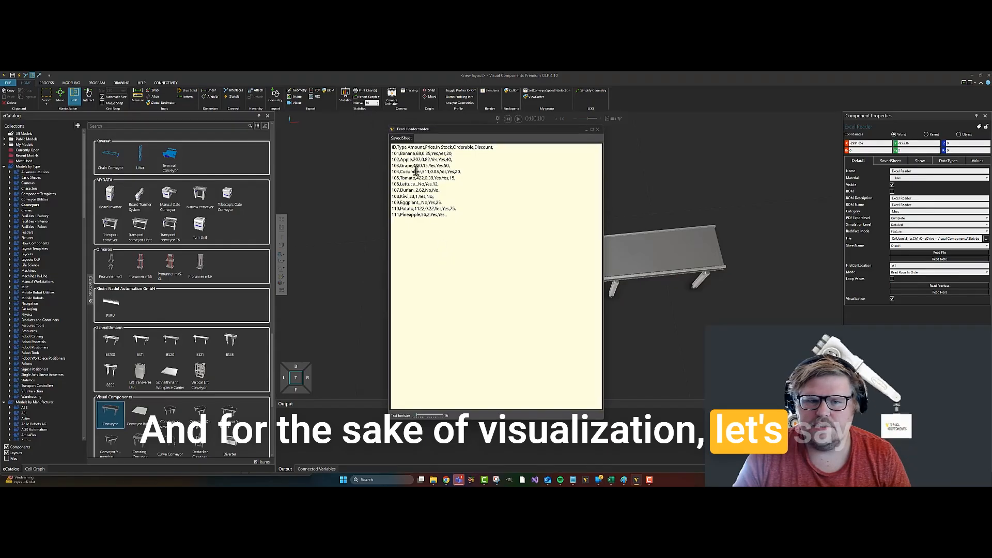
pyautogui.doubleClick(418, 154)
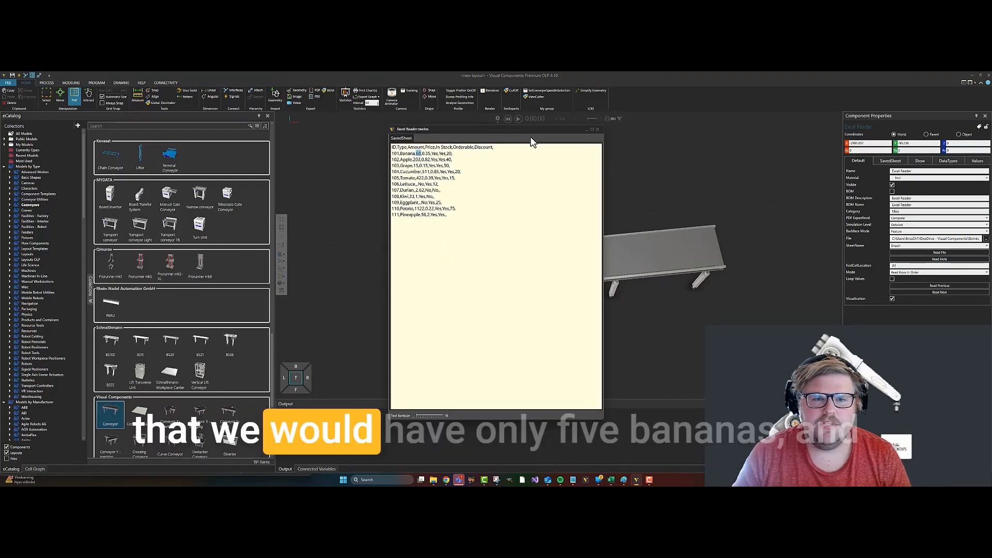
pyautogui.write('5')
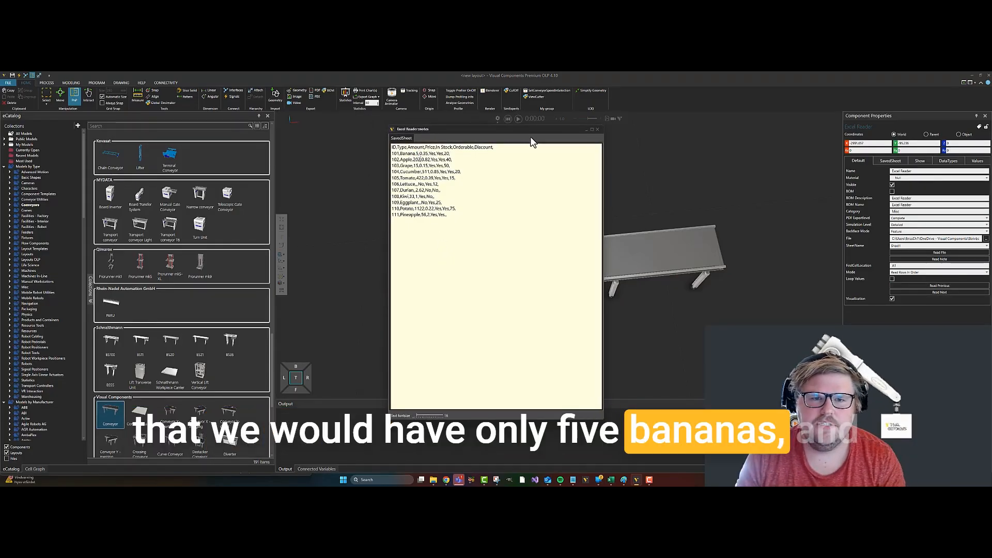
pyautogui.press('Down')
pyautogui.press('Delete')
pyautogui.press('BackSpace')
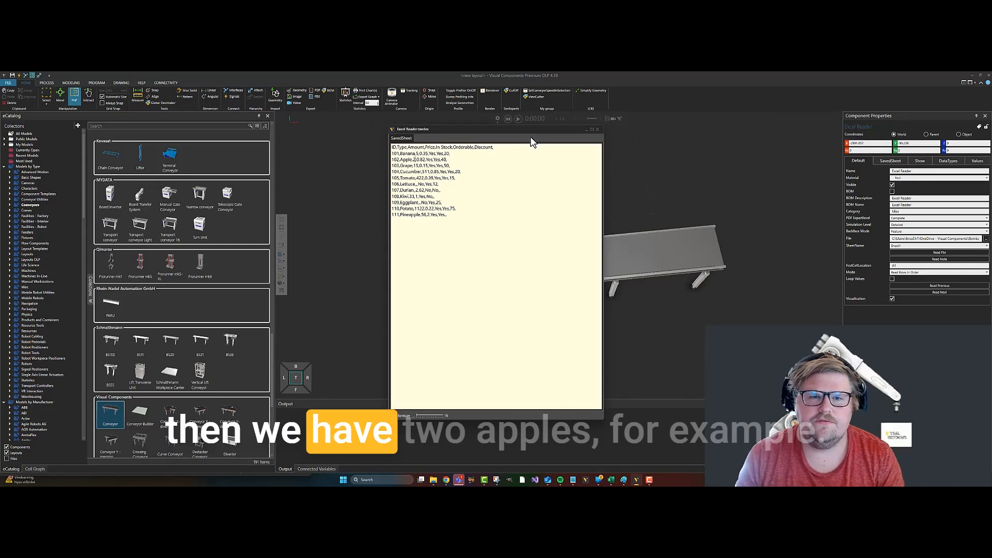
pyautogui.click(597, 130)
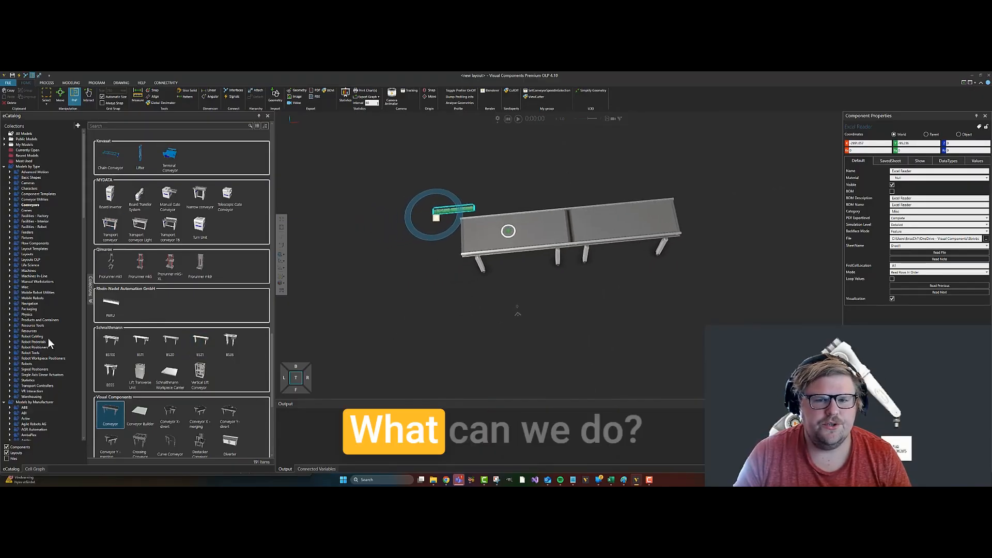
# Add a PET Bottle, a Sleeved Bottle and a Small Carton from the Products and Containers collection beside the conveyors.
pyautogui.click(49, 319)
pyautogui.scroll(-2, 215, 346)
pyautogui.scroll(-5, 216, 346)
pyautogui.moveTo(230, 255); pyautogui.dragTo(332, 270)
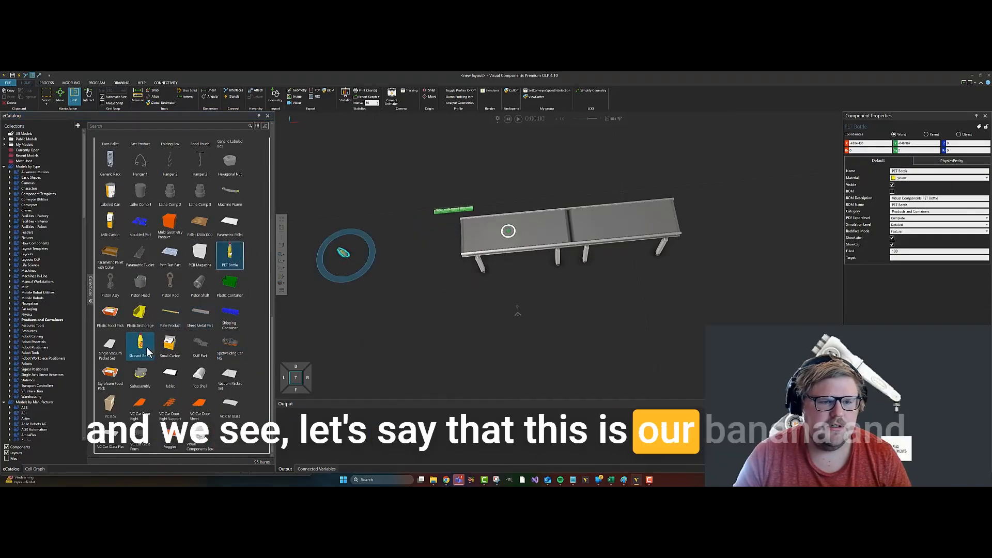
pyautogui.moveTo(147, 350); pyautogui.dragTo(329, 290)
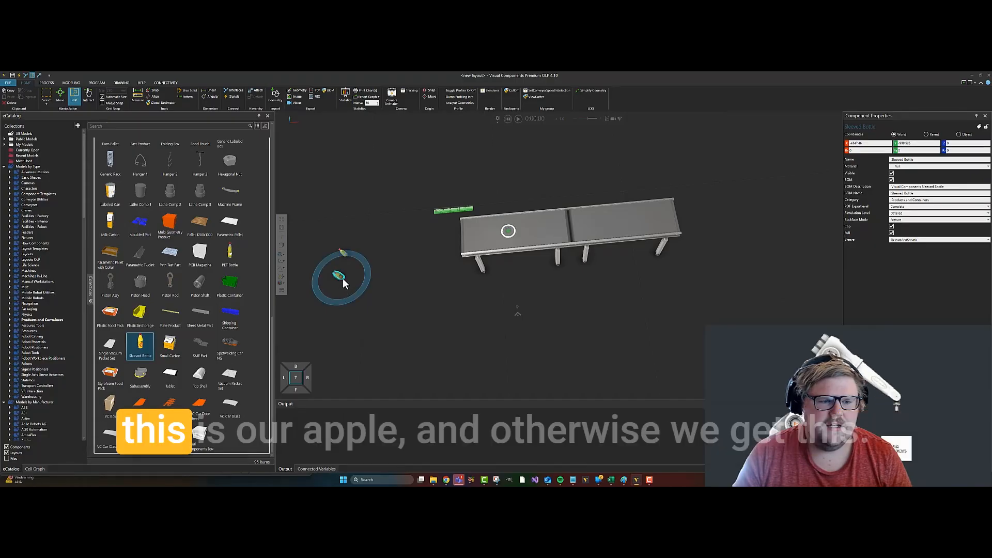
pyautogui.moveTo(171, 347); pyautogui.dragTo(380, 308)
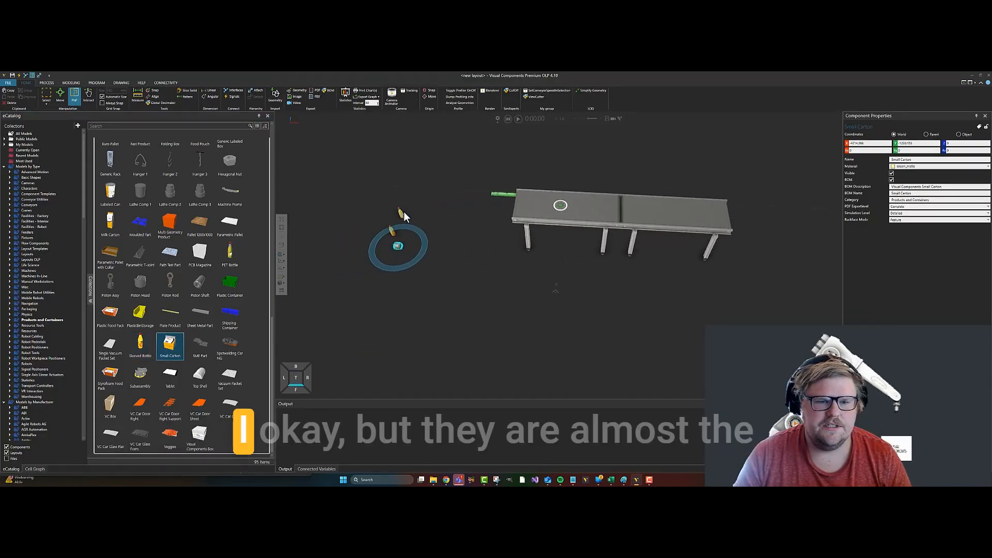
# Move the PET Bottle closer to the Sleeved Bottle and the Small Carton.
pyautogui.scroll(5, 404, 212)
pyautogui.moveTo(675, 296); pyautogui.dragTo(647, 273, button='right')
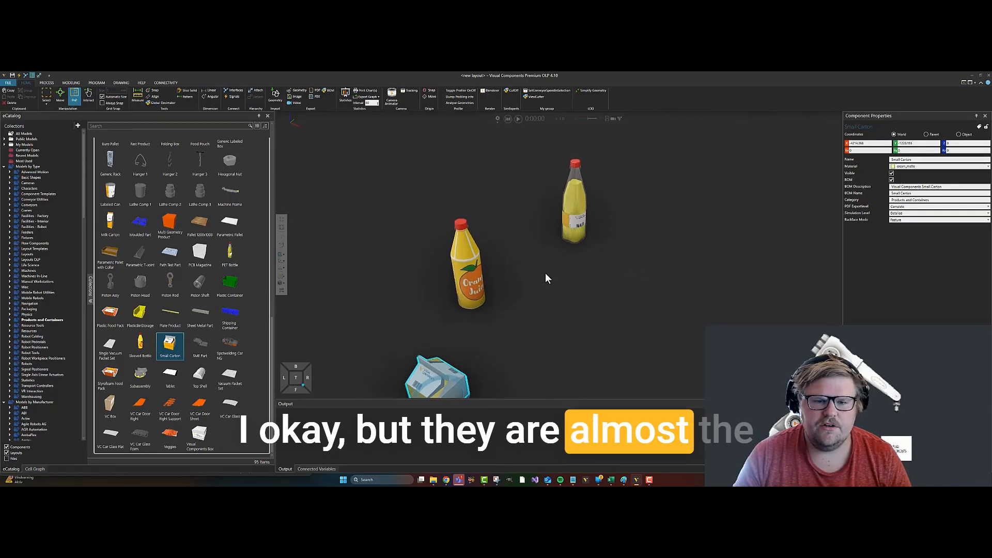
pyautogui.moveTo(545, 273); pyautogui.dragTo(558, 265, button='right')
pyautogui.moveTo(587, 245); pyautogui.dragTo(571, 299)
pyautogui.moveTo(574, 216); pyautogui.dragTo(575, 219)
pyautogui.scroll(-1, 576, 219)
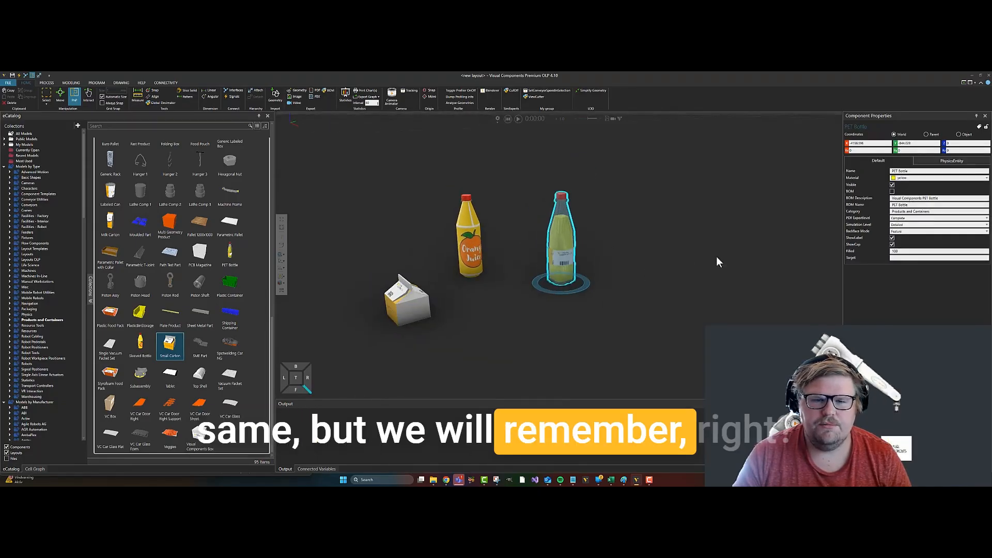
# Rename the PET Bottle component as Apple and the Sleeved Bottle component as Banana.
pyautogui.doubleClick(913, 172)
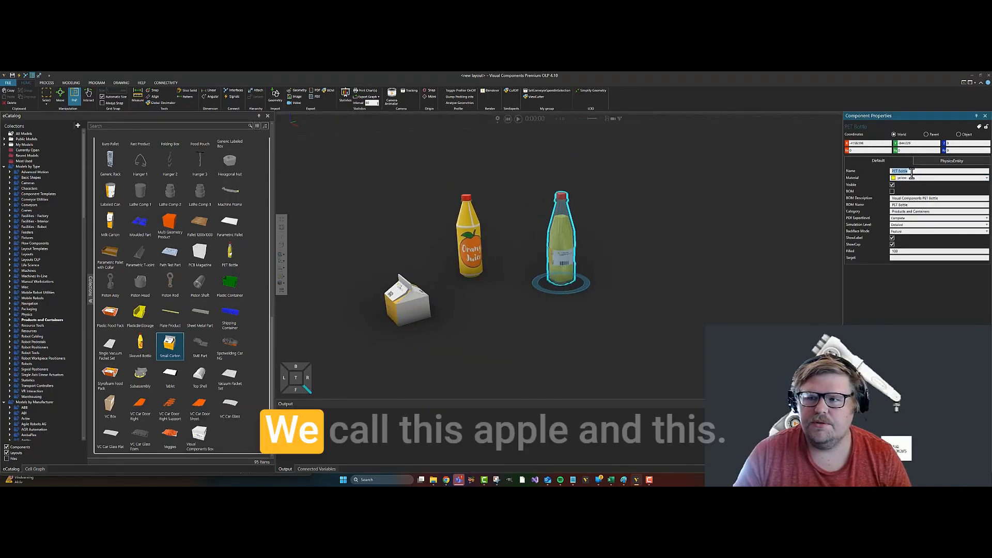
pyautogui.click(467, 256)
pyautogui.doubleClick(910, 159)
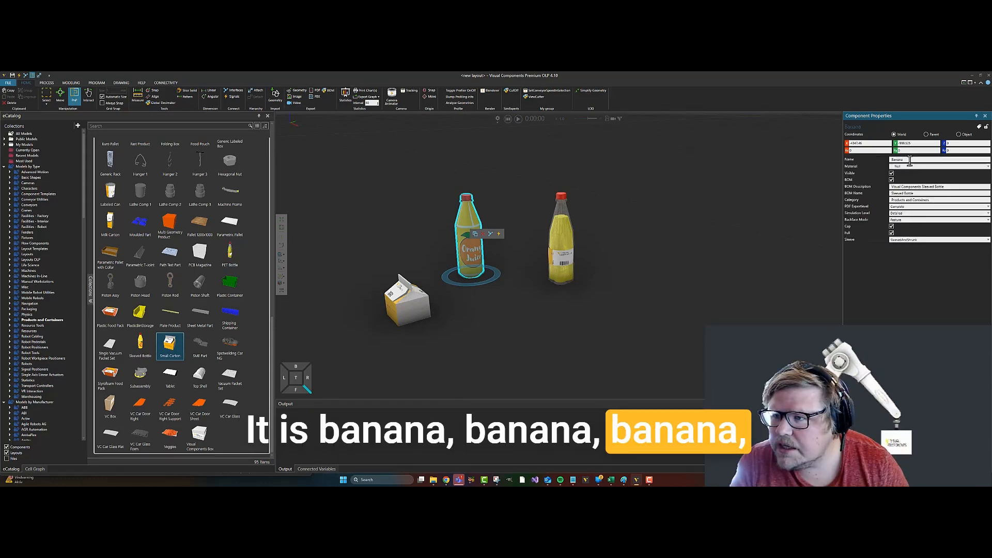
# Rename the Small Carton component as Everything Else.
pyautogui.click(408, 302)
pyautogui.doubleClick(936, 159)
pyautogui.write('AEverything Else')
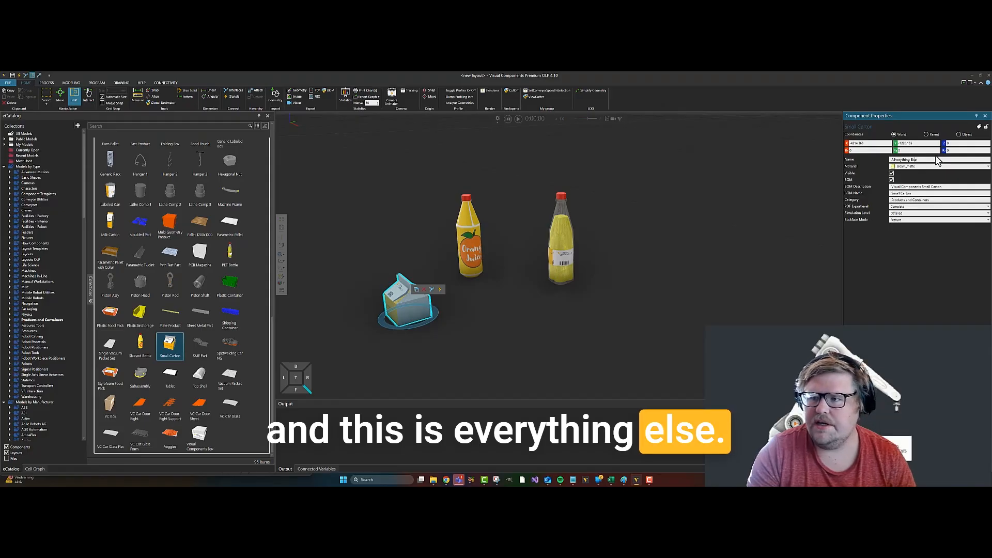
pyautogui.click(894, 159)
pyautogui.press('BackSpace')
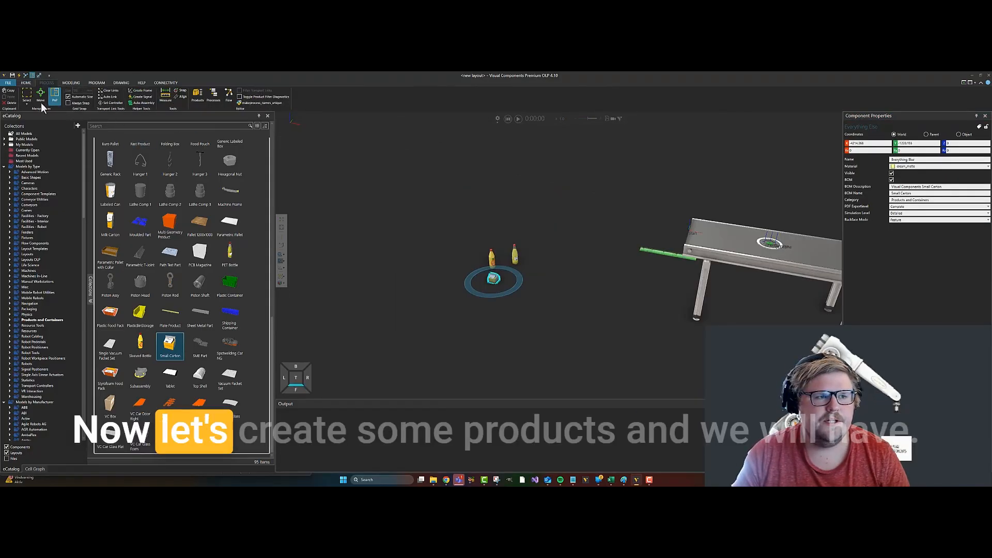
# Add three product types to a flow group in the Product Type Editor and name the first one Apple.
pyautogui.click(197, 95)
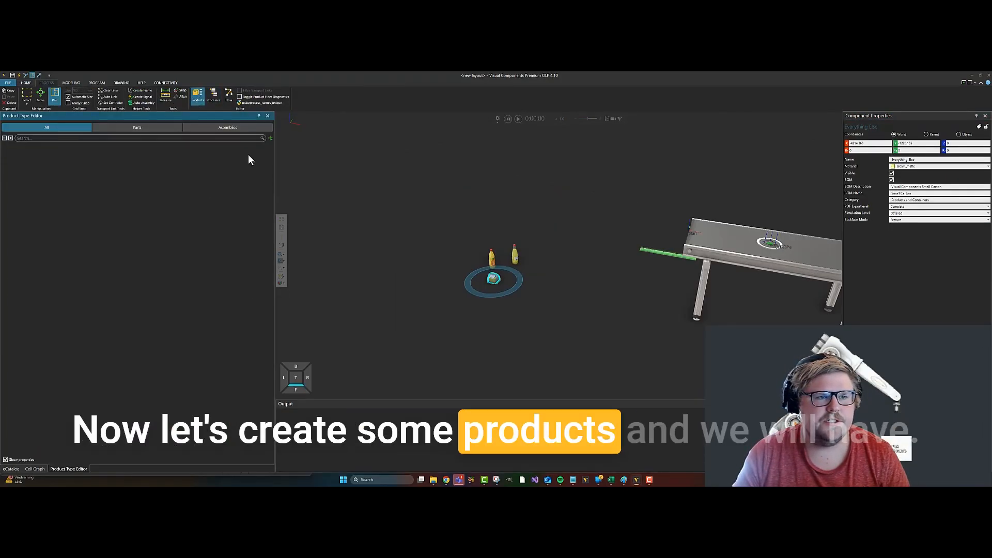
pyautogui.click(271, 138)
pyautogui.click(289, 153)
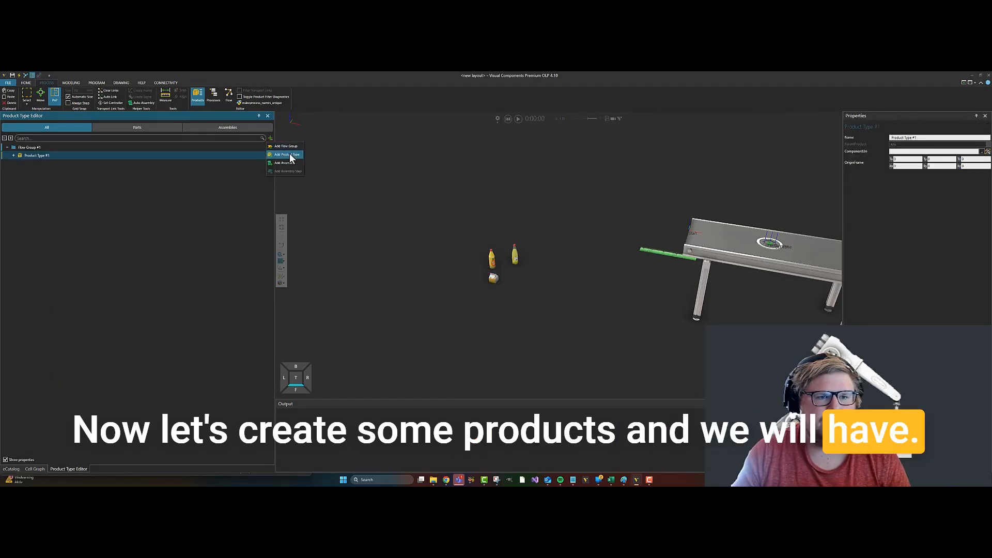
pyautogui.click(289, 153)
pyautogui.click(289, 154)
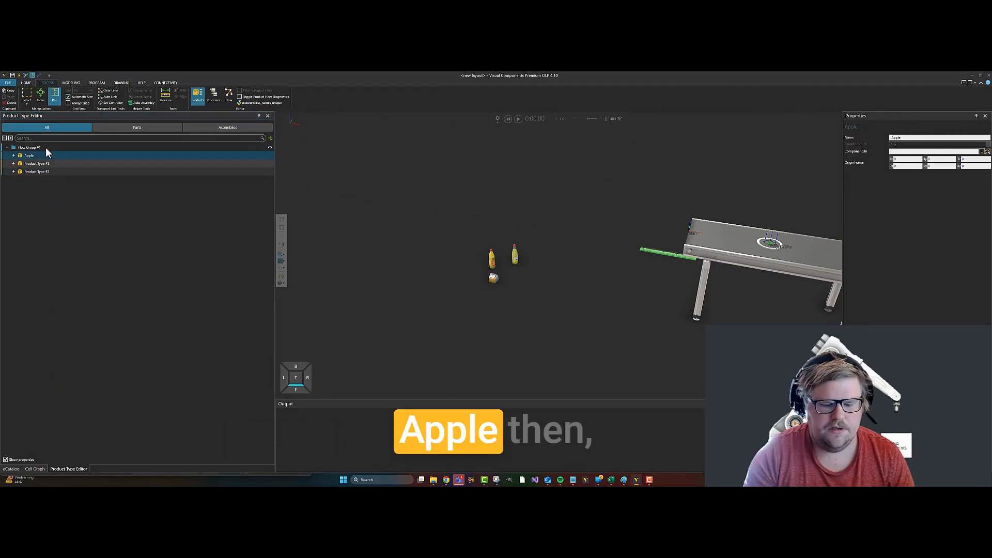
# Name the second product type Banana and the third one Else.
pyautogui.doubleClick(42, 163)
pyautogui.write('Banana')
pyautogui.press('Return')
pyautogui.doubleClick(41, 170)
pyautogui.write('Else')
pyautogui.press('Return')
# Assign the carton to the Else product type, the Sleeved Bottle to Banana and the PET Bottle to Apple.
pyautogui.click(494, 279)
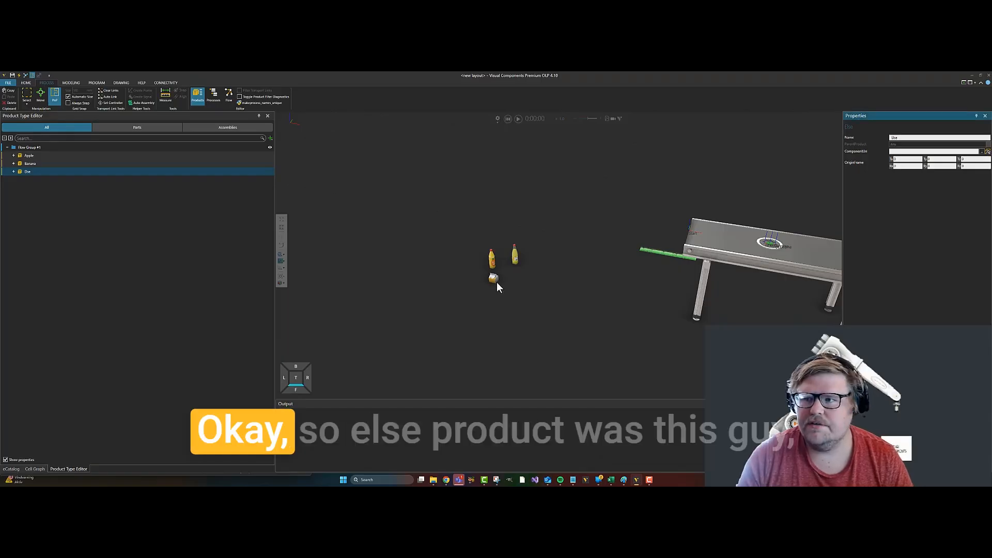
pyautogui.click(66, 162)
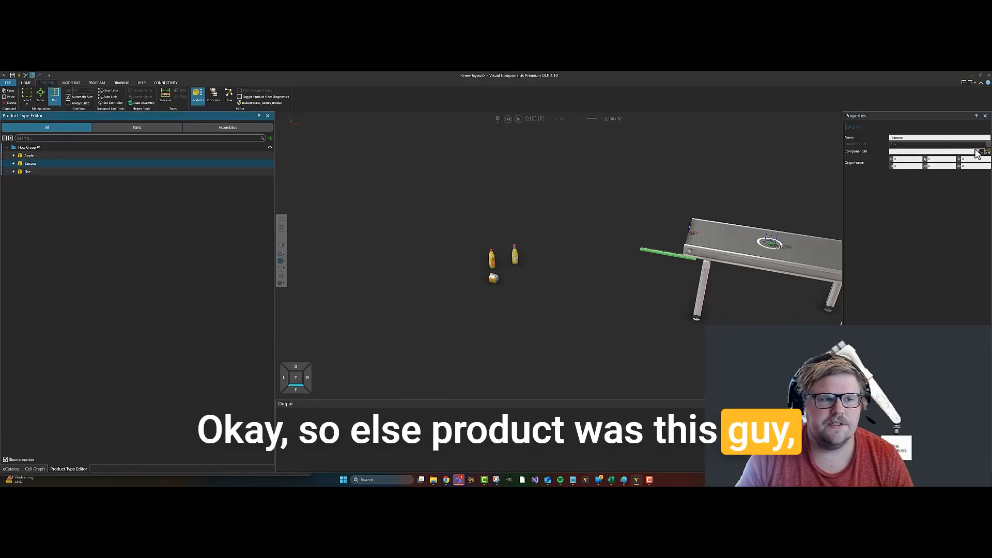
pyautogui.click(64, 155)
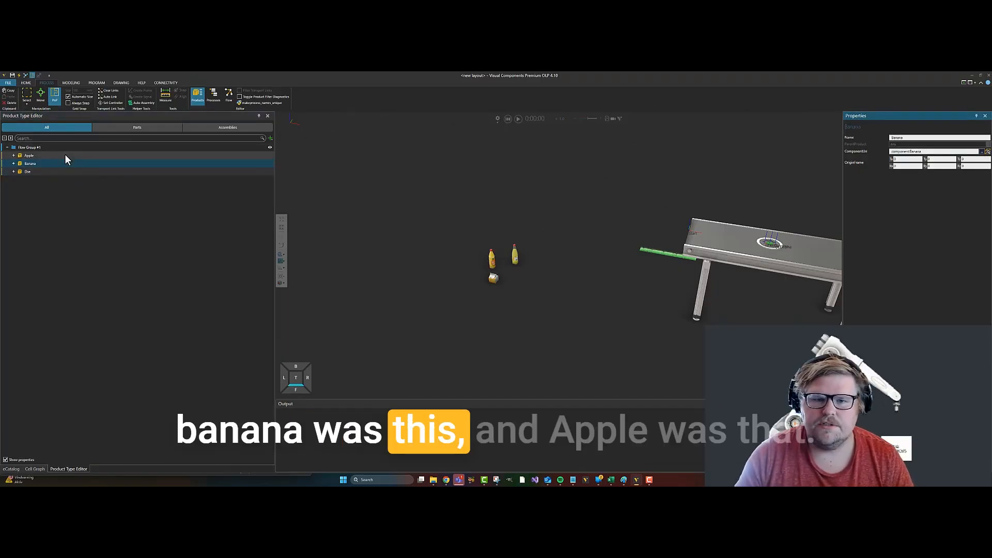
pyautogui.click(515, 255)
# Open the process routine of the Process Node on the first conveyor for editing.
pyautogui.moveTo(622, 287); pyautogui.dragTo(596, 228, button='right')
pyautogui.click(596, 227)
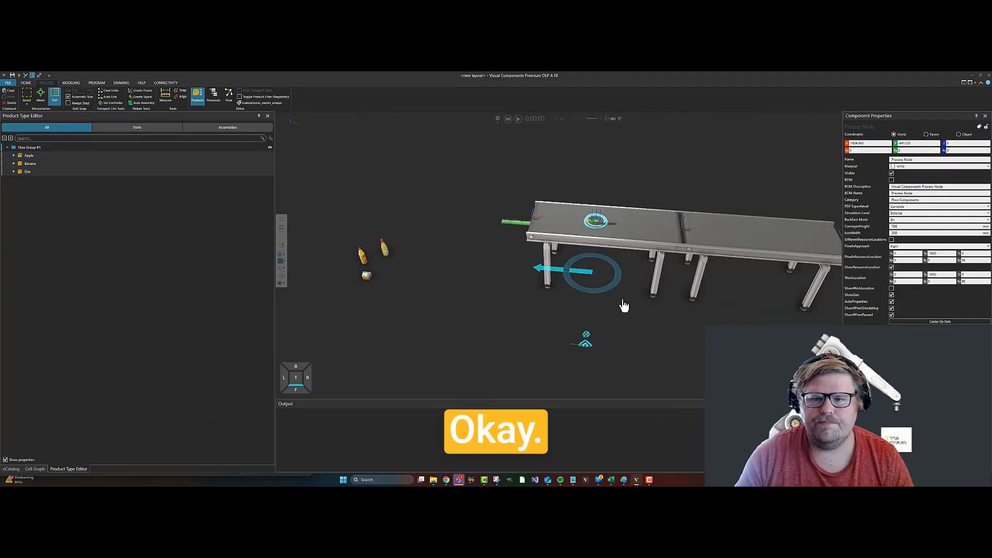
pyautogui.moveTo(623, 298); pyautogui.dragTo(534, 260, button='right')
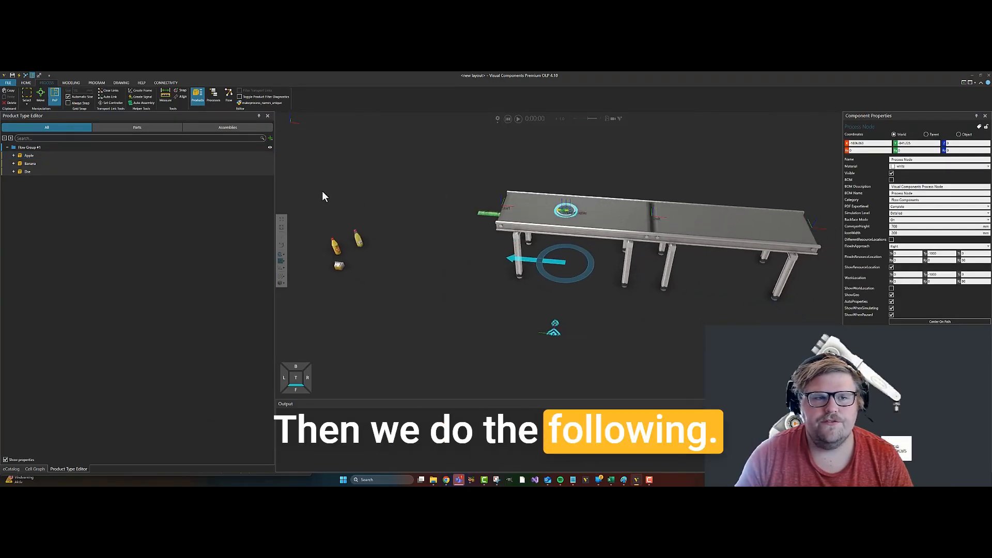
pyautogui.click(213, 96)
pyautogui.moveTo(146, 153); pyautogui.dragTo(507, 235)
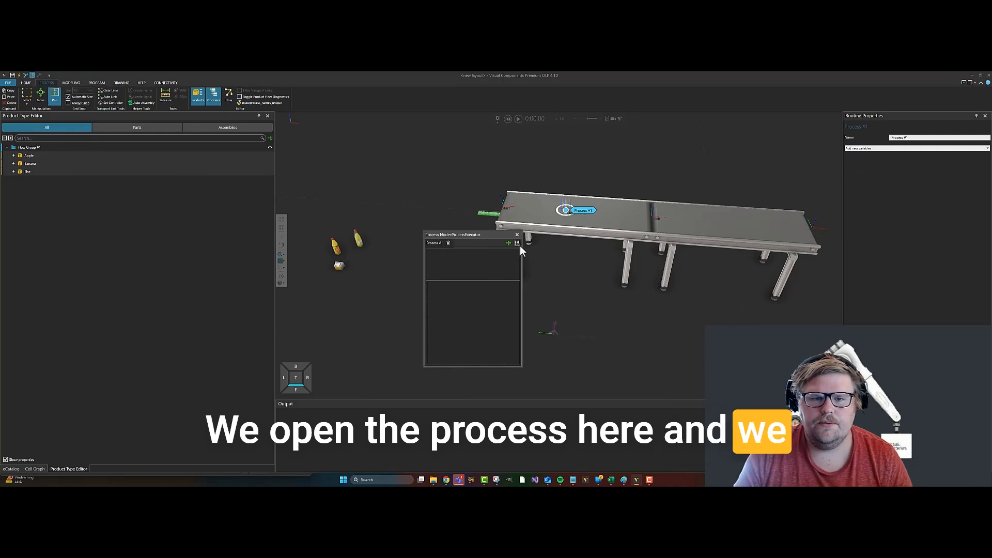
# Add a Get Property statement to Process #1, set its component to Excel Reader and list the selectable properties.
pyautogui.click(518, 243)
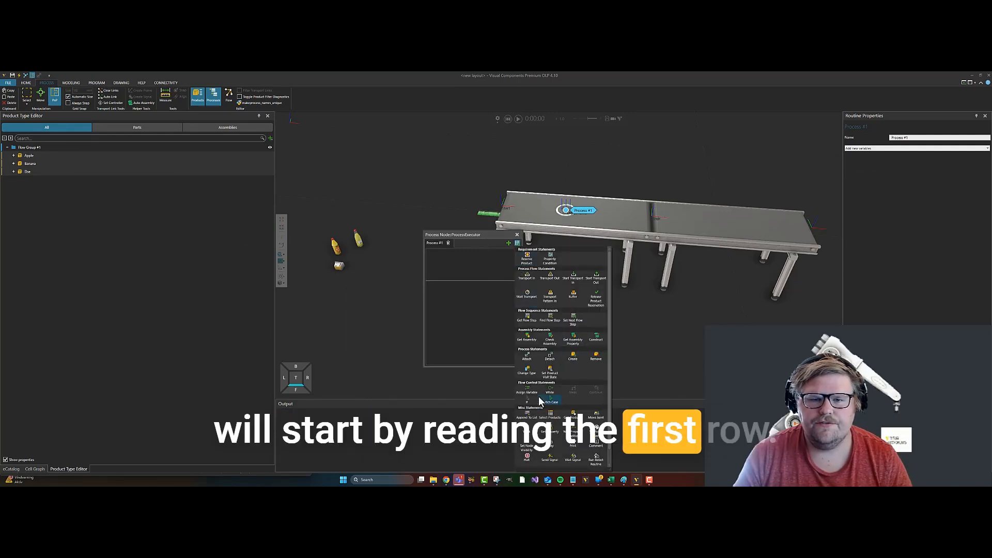
pyautogui.click(551, 432)
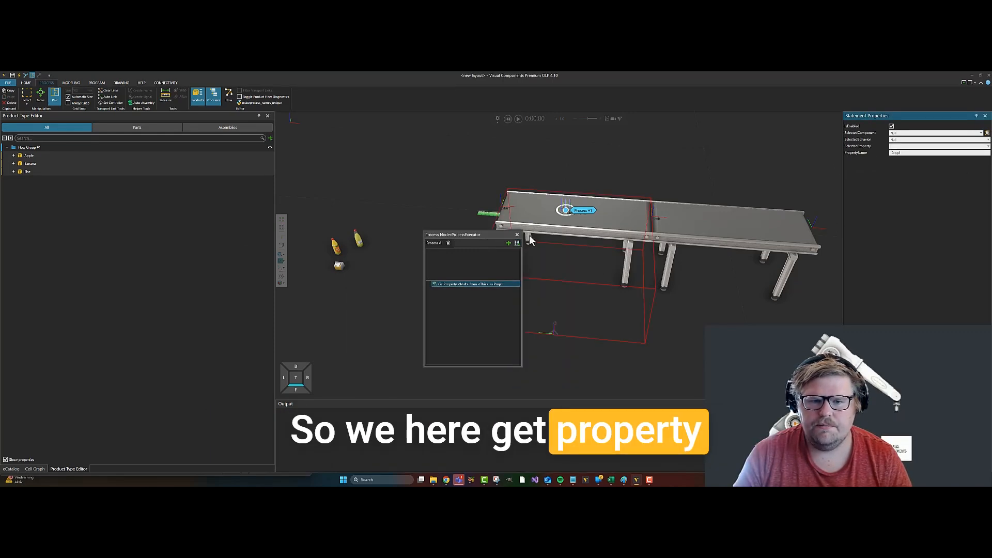
pyautogui.click(917, 140)
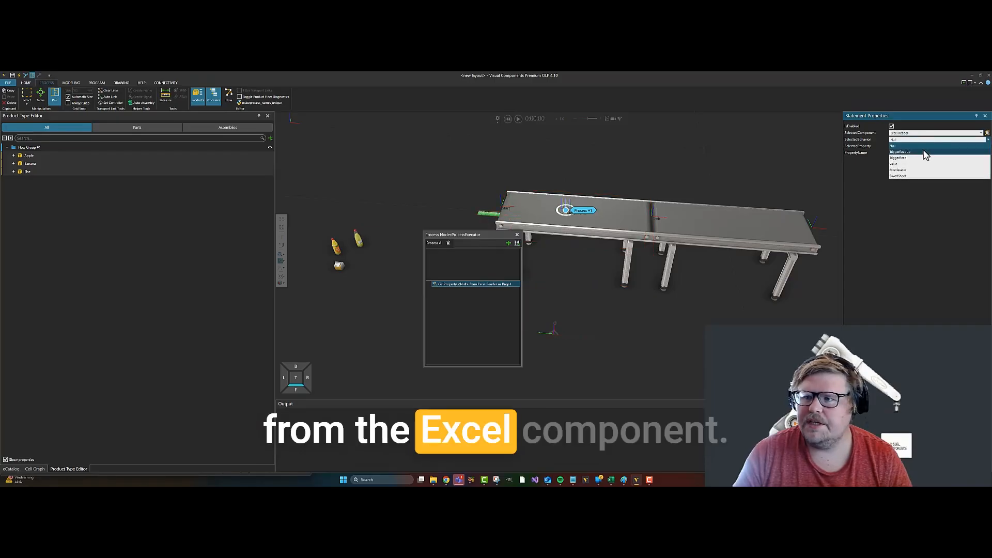
pyautogui.click(929, 145)
pyautogui.click(942, 146)
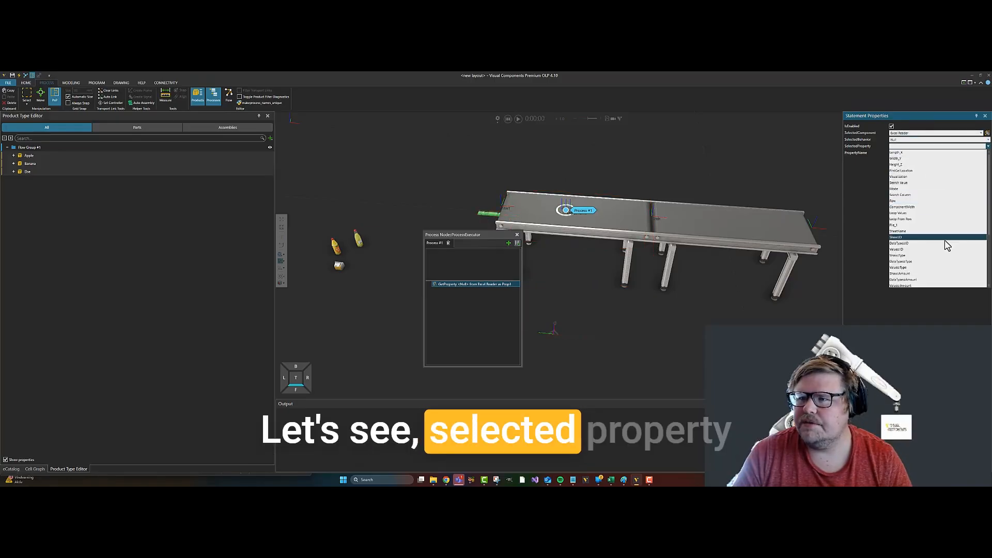
# Display the Excel Reader's Values properties to check which property the statement needs.
pyautogui.click(498, 209)
pyautogui.click(493, 214)
pyautogui.click(975, 160)
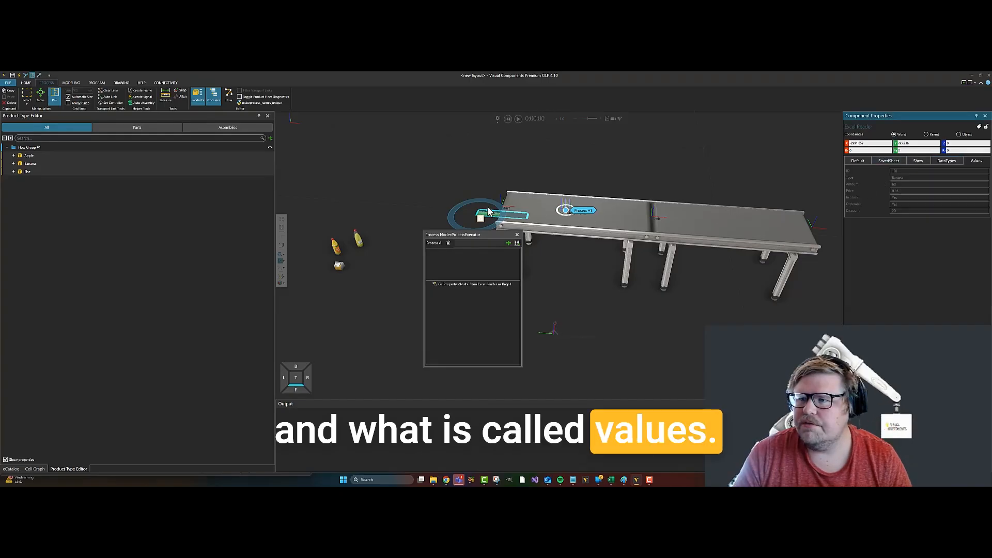
# Set the Get Property statement to read the Excel Reader's Values Type property and name the property type.
pyautogui.click(565, 210)
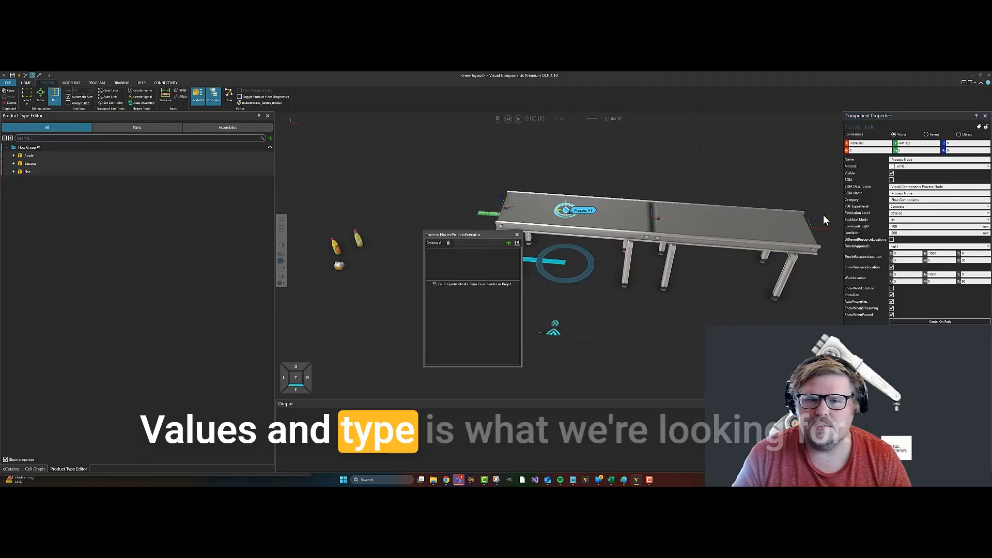
pyautogui.click(474, 284)
pyautogui.click(921, 147)
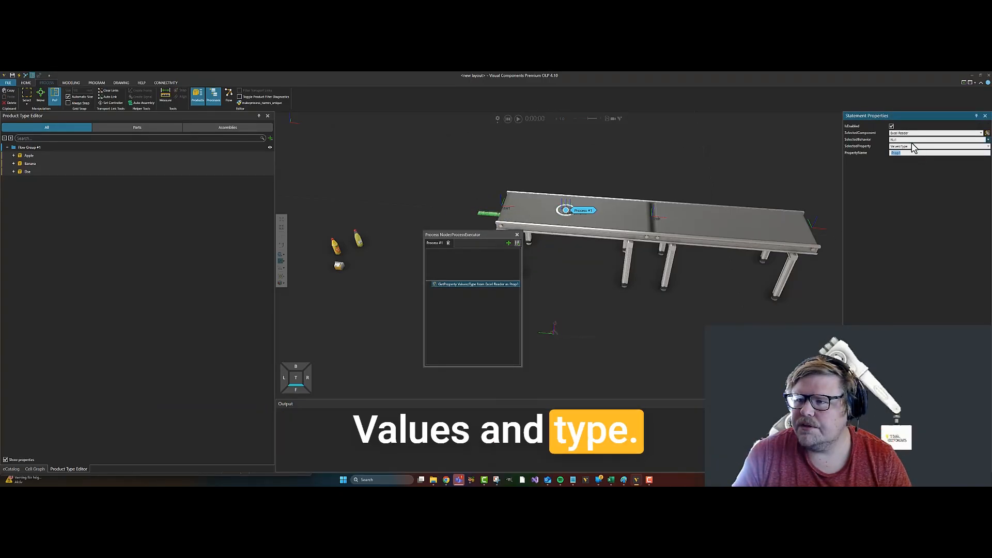
pyautogui.write('type')
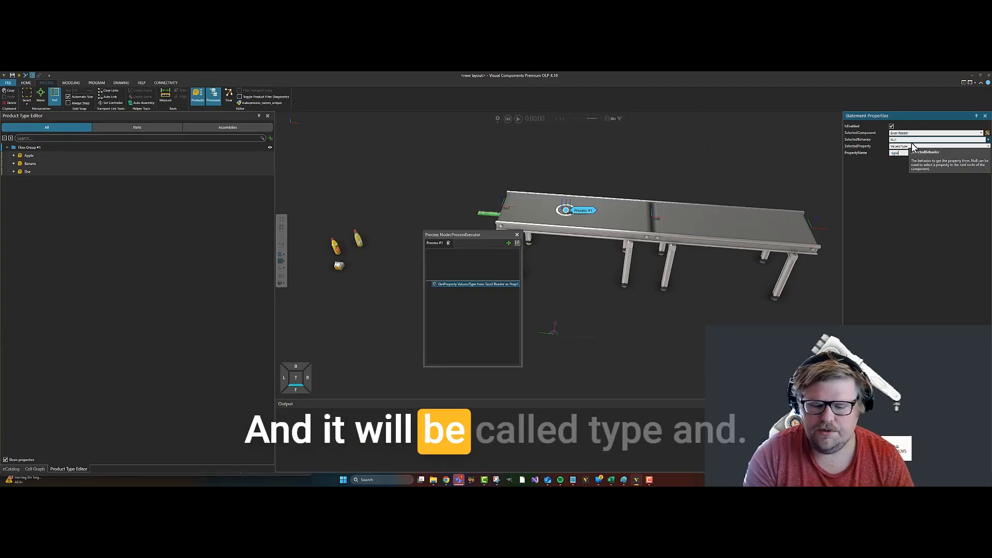
# Duplicate the Get Property statement, set the copy to the Values Amount property and name it amount.
pyautogui.click(457, 286)
pyautogui.hotkey('ctrl', 'c')
pyautogui.hotkey('ctrl', 'v')
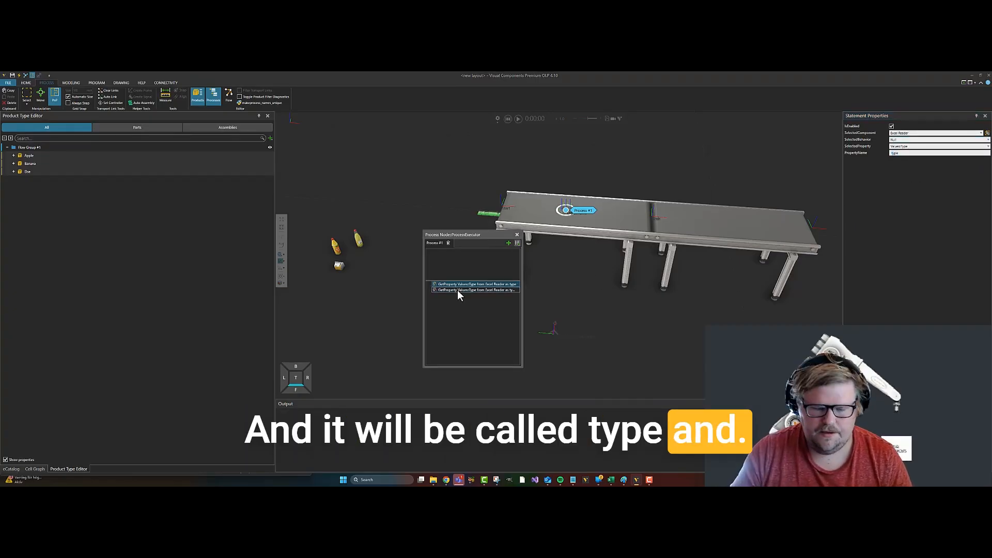
pyautogui.click(914, 147)
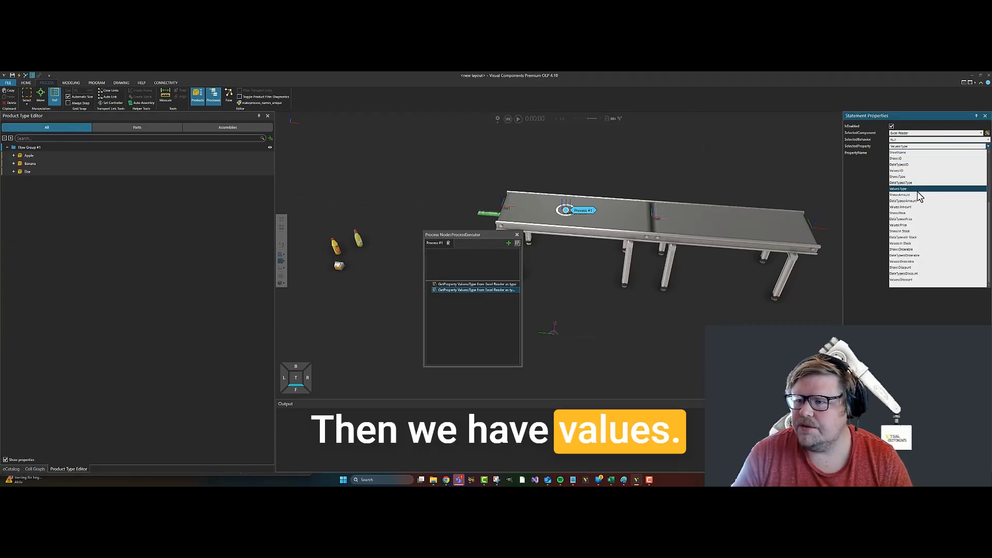
pyautogui.scroll(3, 936, 189)
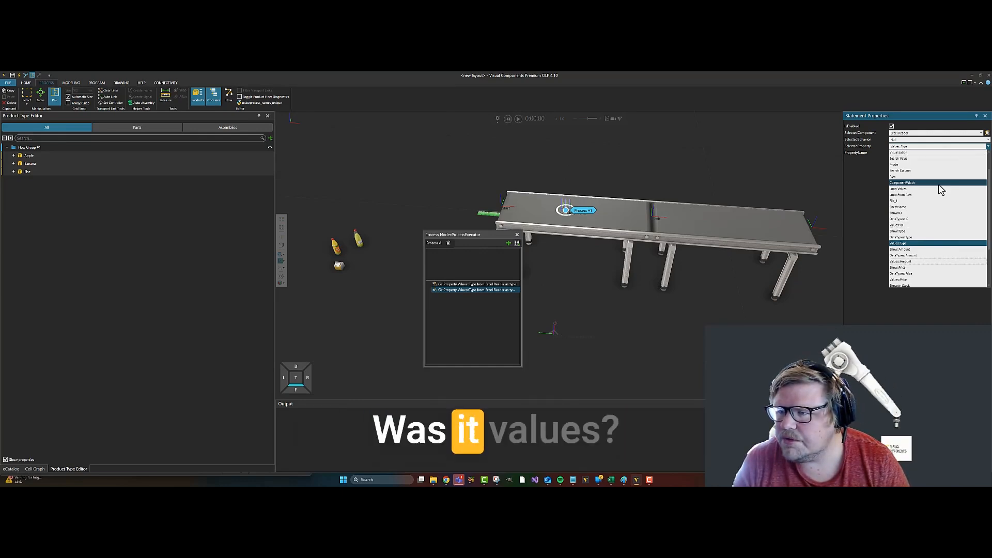
pyautogui.click(904, 261)
pyautogui.moveTo(904, 153); pyautogui.dragTo(888, 154)
pyautogui.write('amount')
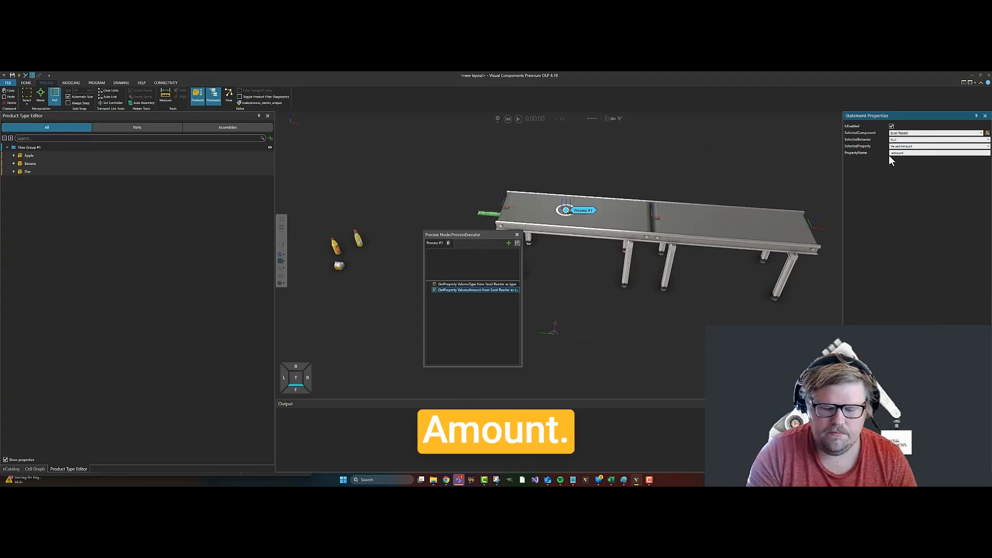
# Add an Assign Variable statement to Process #1 and create an integer routine variable named i.
pyautogui.click(517, 243)
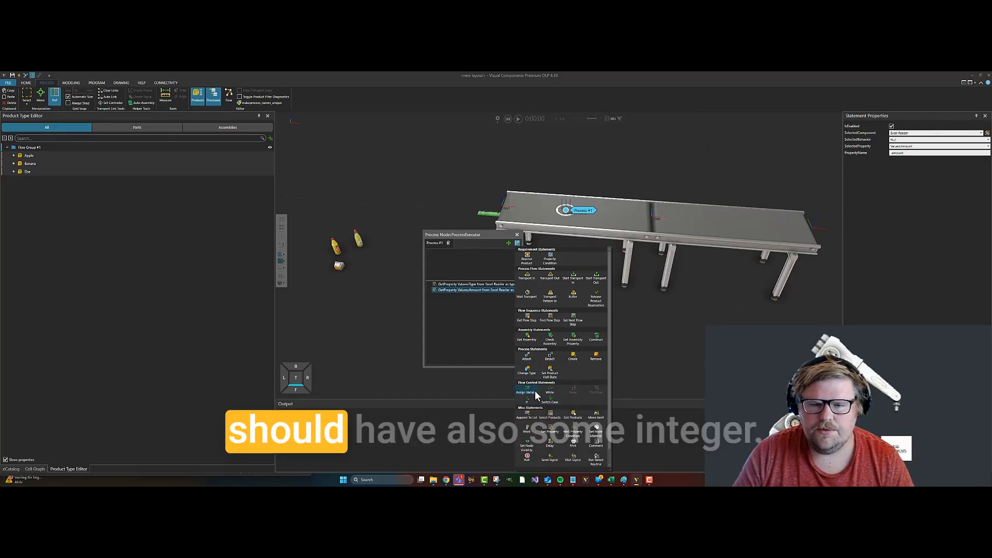
pyautogui.click(528, 389)
pyautogui.click(429, 243)
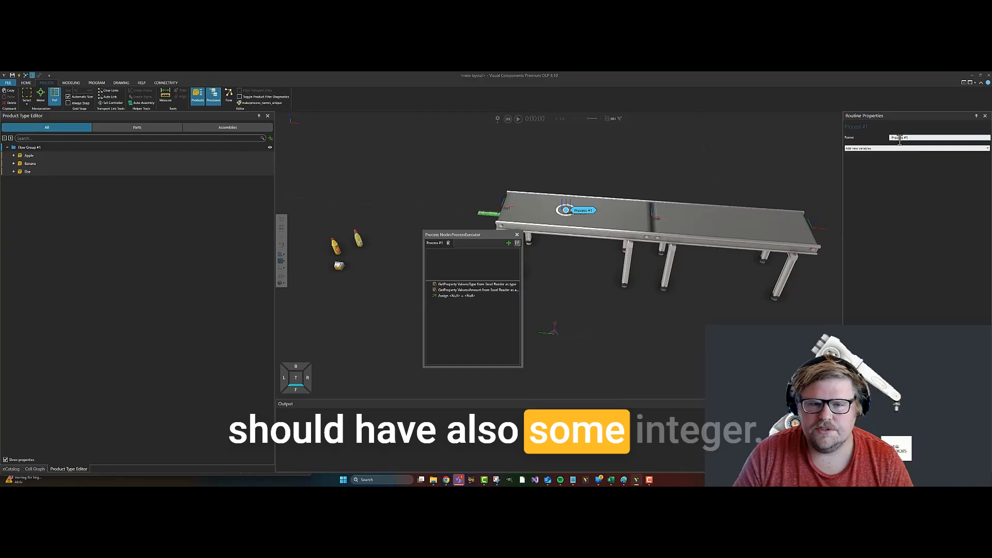
pyautogui.click(895, 149)
pyautogui.click(901, 165)
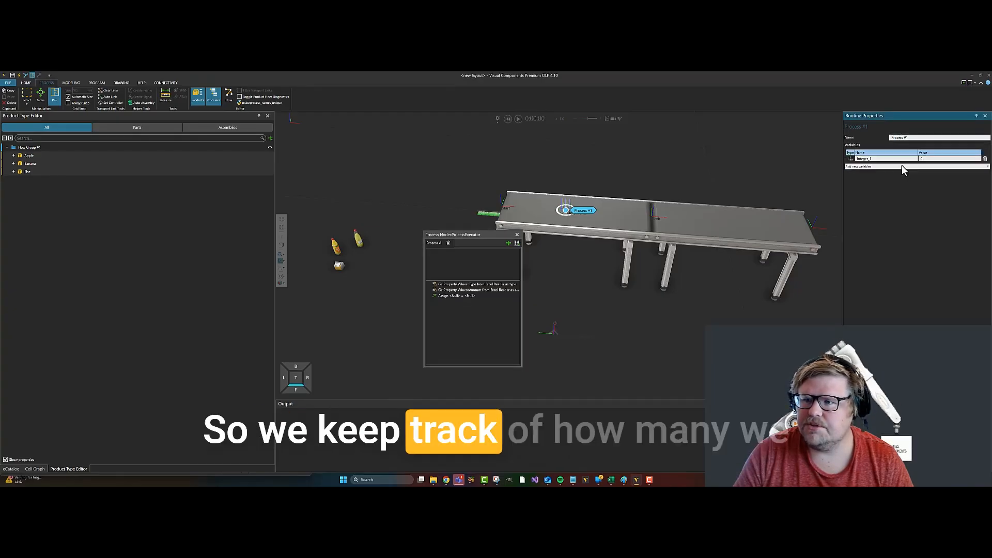
pyautogui.doubleClick(890, 159)
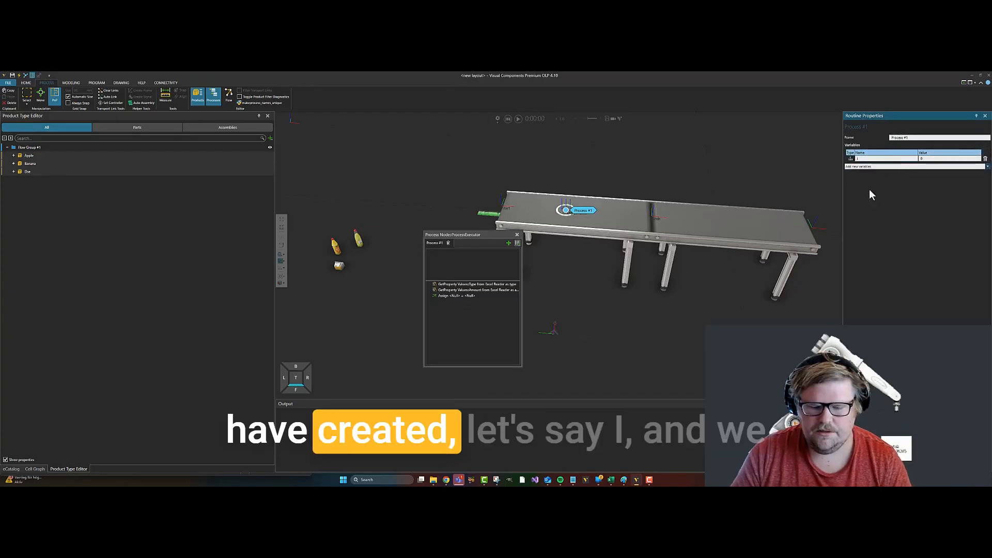
# Configure the Assign statement to set the target property i to 0.
pyautogui.click(481, 296)
pyautogui.click(911, 141)
pyautogui.write('i')
pyautogui.click(912, 141)
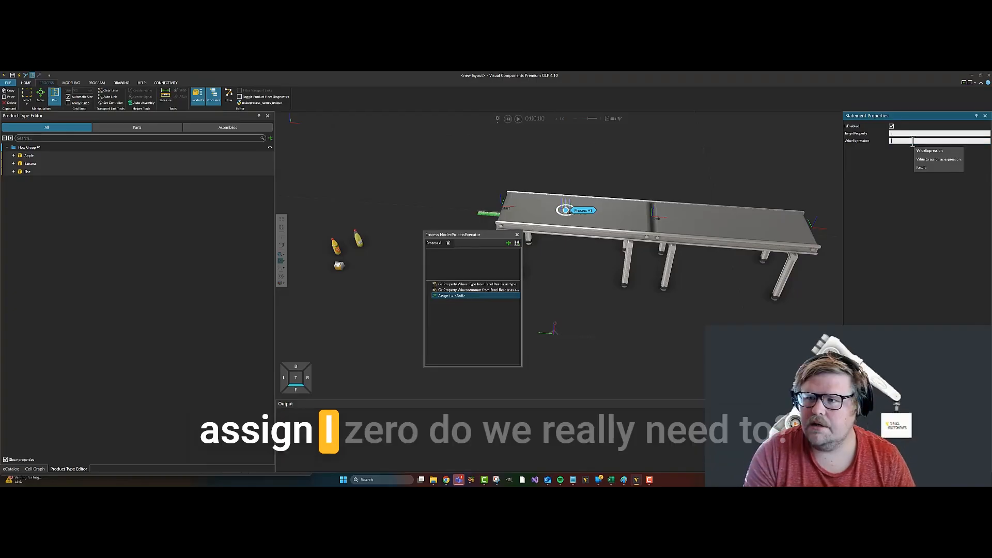
pyautogui.write('0')
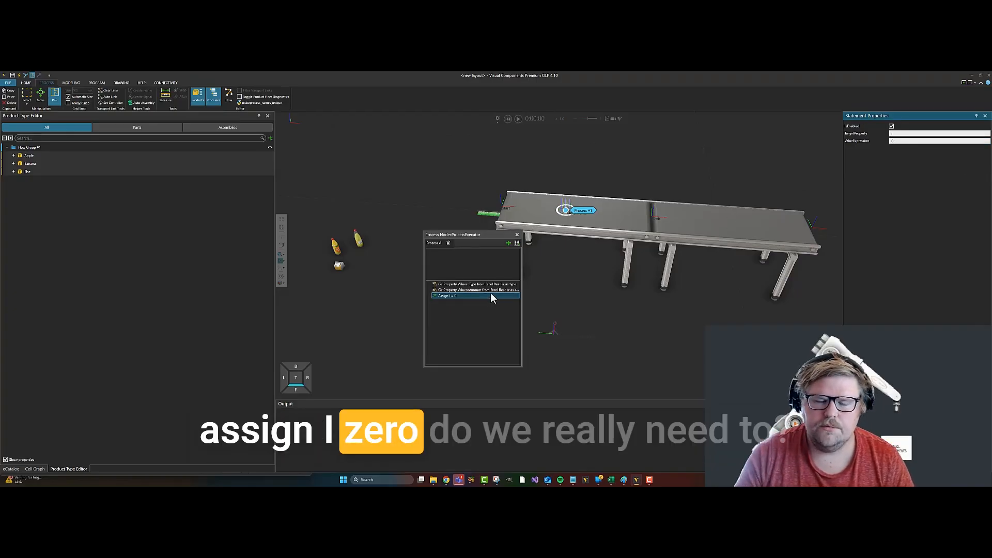
# Add a While statement after the i assignment with the condition i<amount.
pyautogui.click(517, 243)
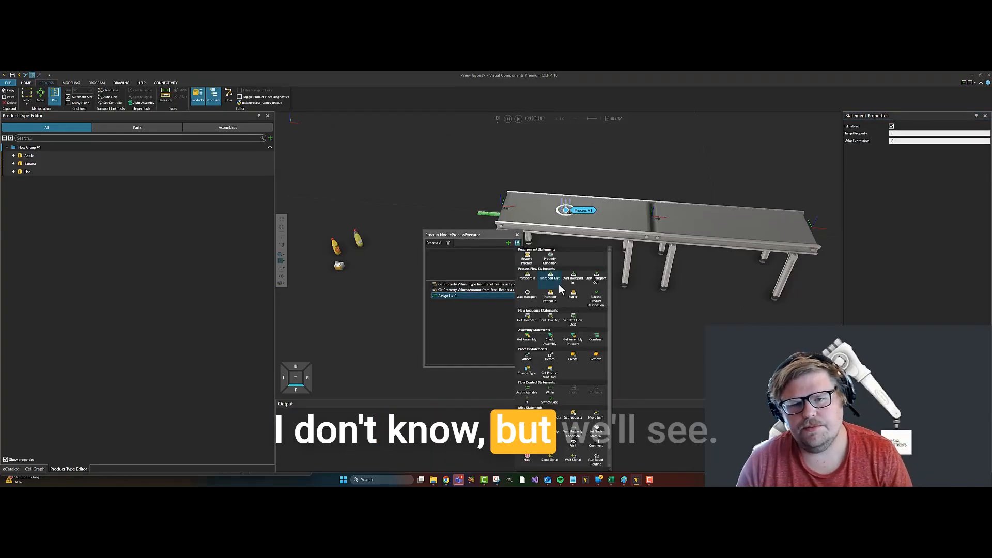
pyautogui.click(550, 396)
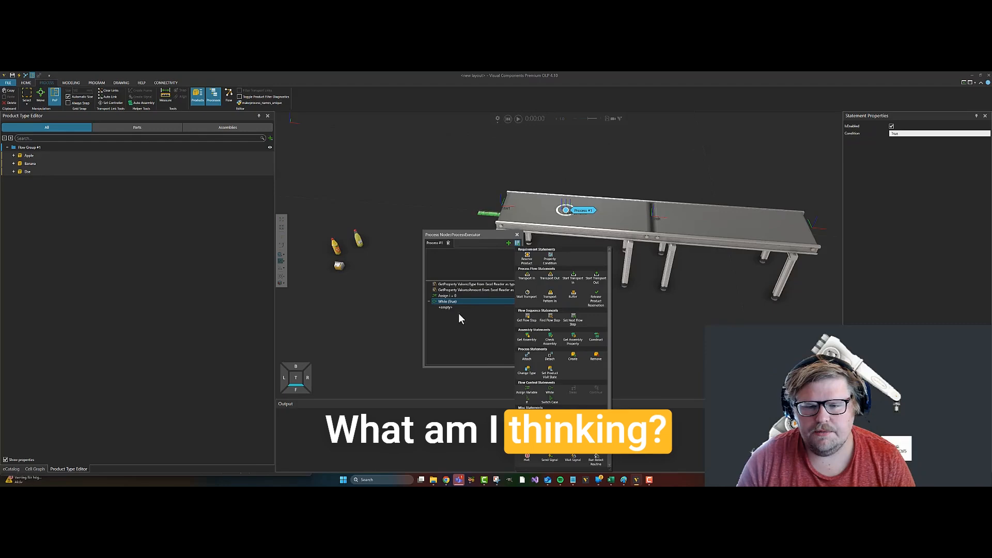
pyautogui.click(937, 132)
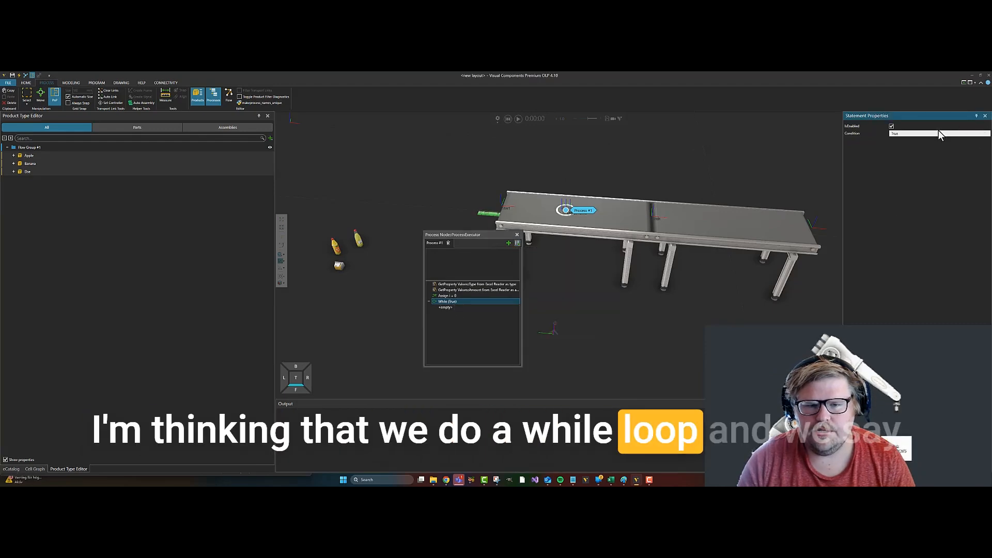
pyautogui.write('i<')
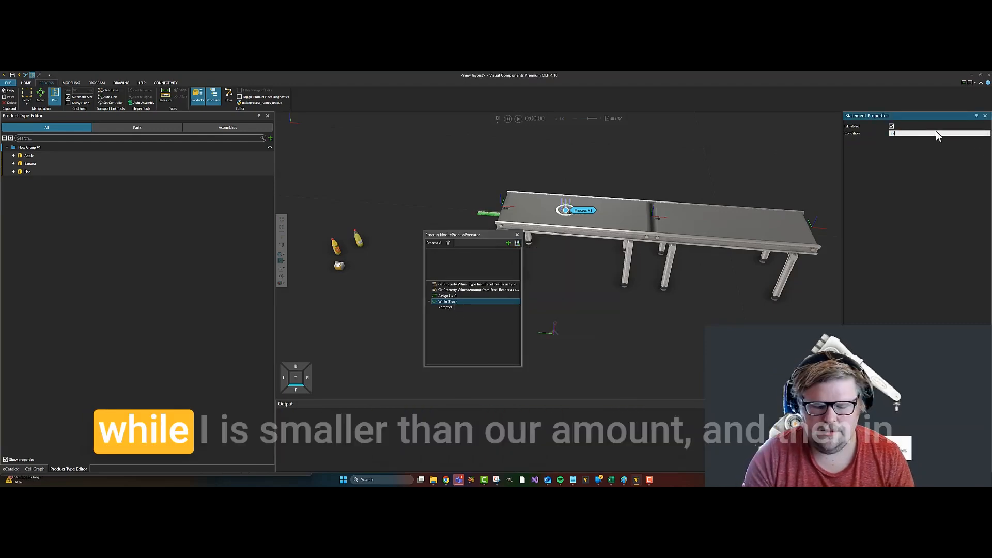
pyautogui.write('amount')
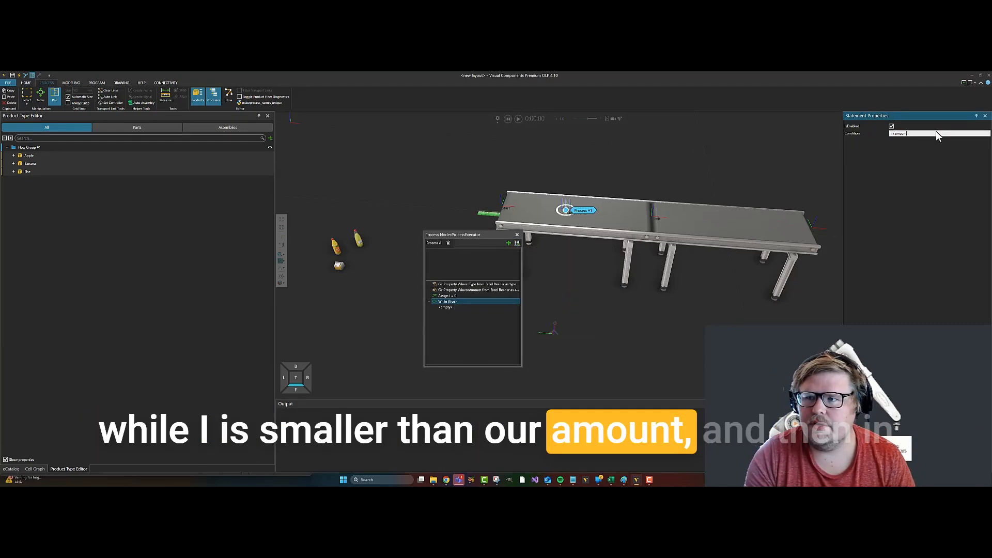
# Place an If statement inside the While loop and nest a copy of it in the Else branch.
pyautogui.click(508, 242)
pyautogui.moveTo(530, 405); pyautogui.dragTo(459, 306)
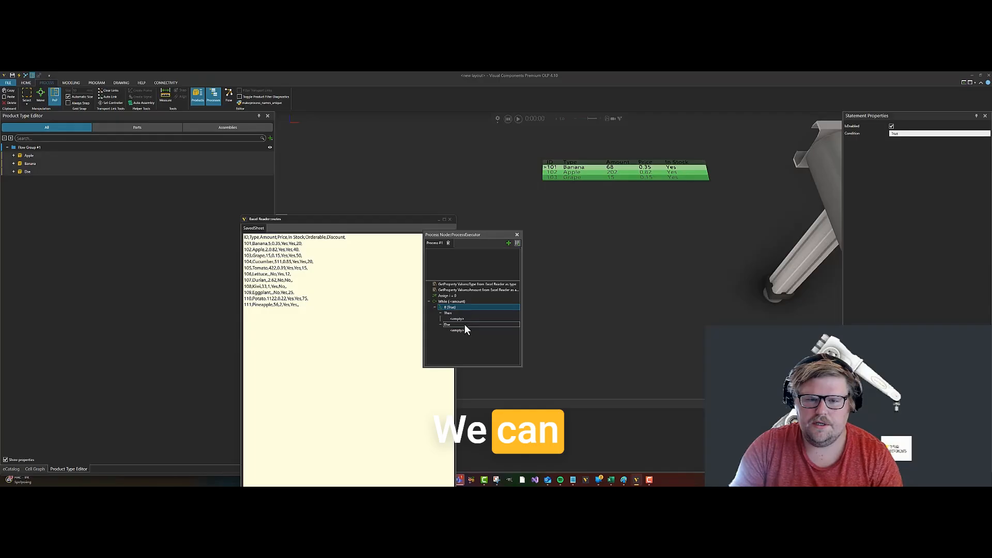
pyautogui.hotkey('ctrl', 'v')
# Set the Send Signal statement after the While loop to send True on the Excel Reader's TriggerRead signal.
pyautogui.click(932, 126)
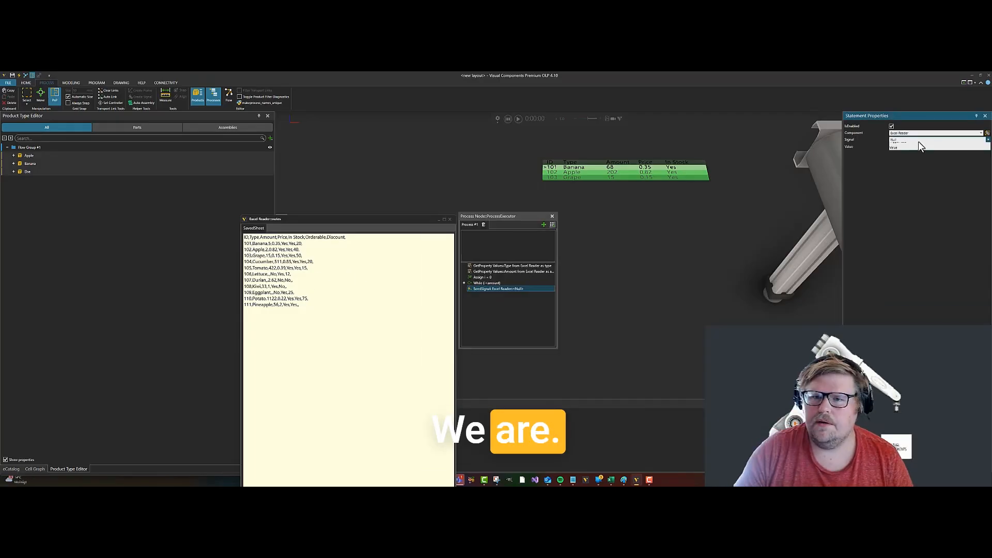
pyautogui.click(918, 140)
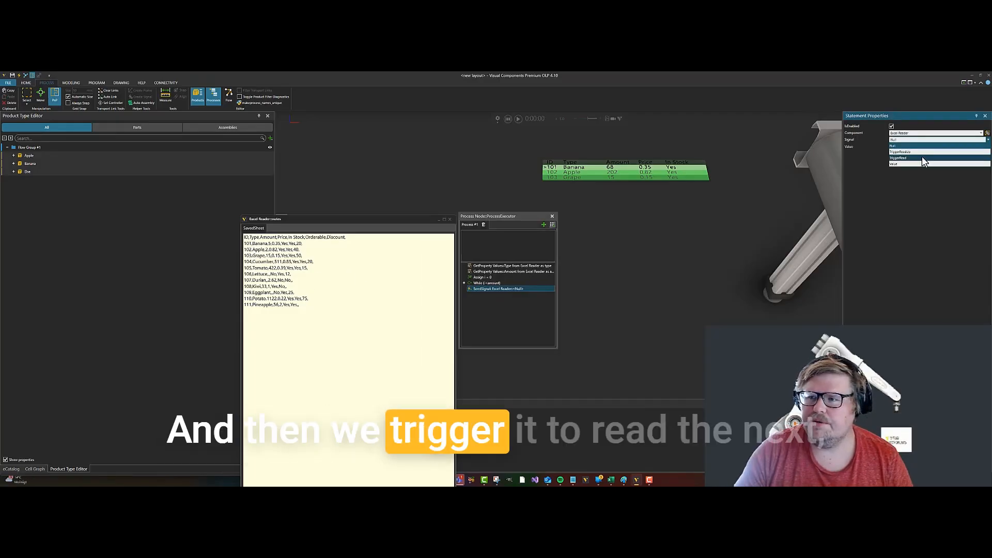
pyautogui.click(921, 157)
pyautogui.write('True')
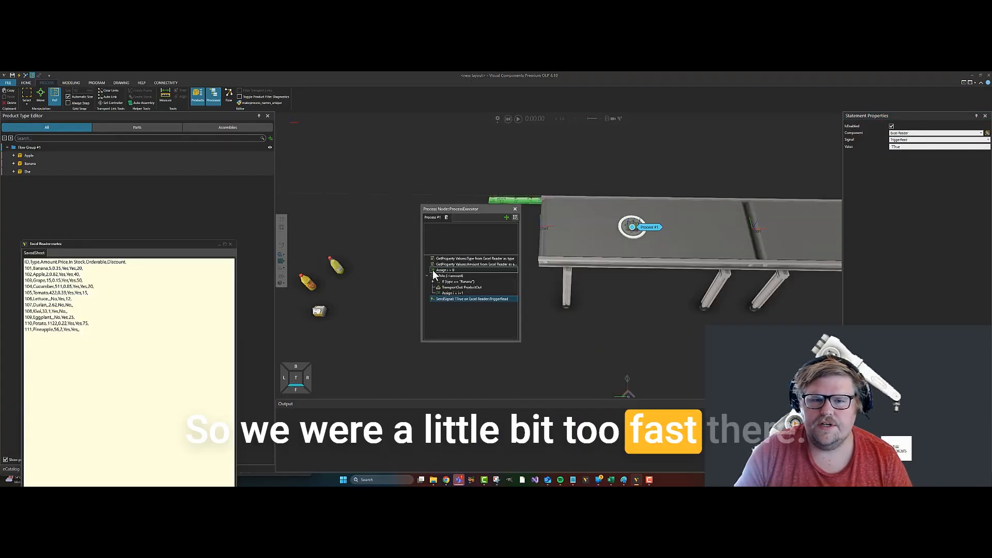
pyautogui.doubleClick(463, 281)
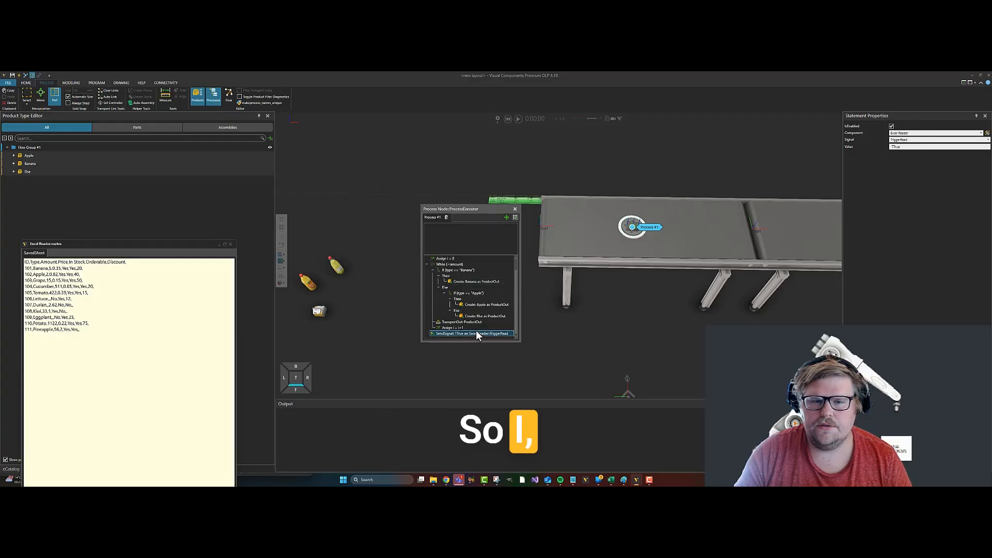
pyautogui.click(515, 217)
pyautogui.moveTo(547, 417); pyautogui.dragTo(467, 328)
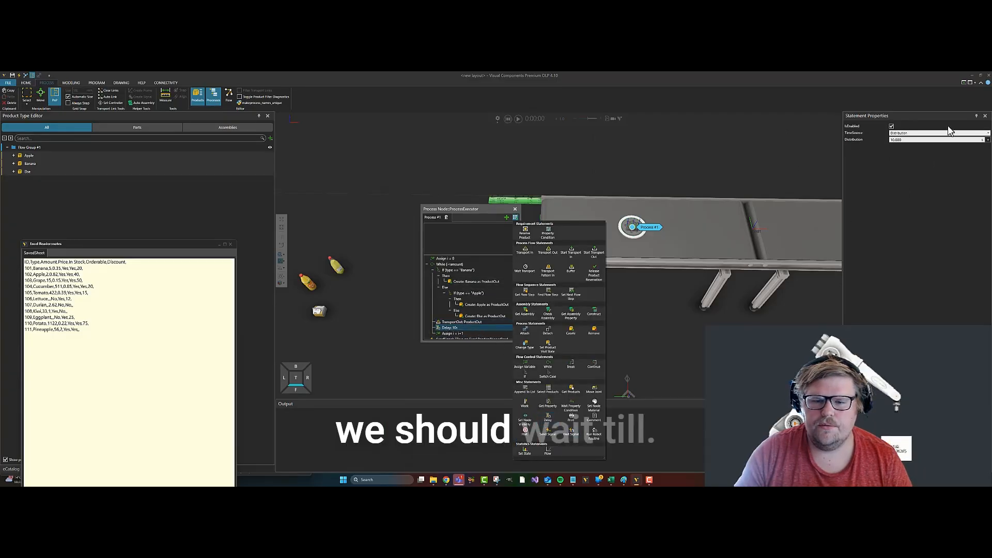
pyautogui.click(470, 329)
pyautogui.press('Delete')
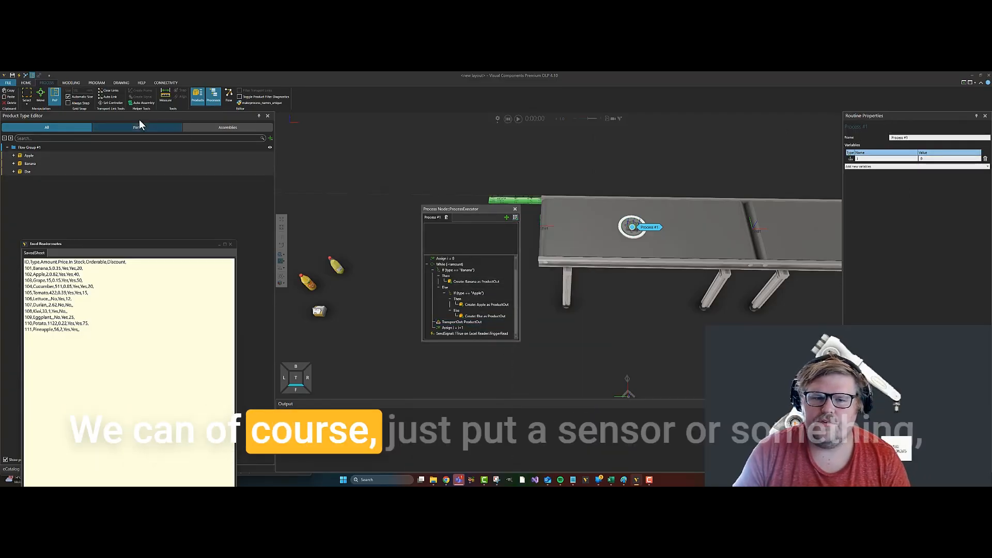
pyautogui.click(26, 83)
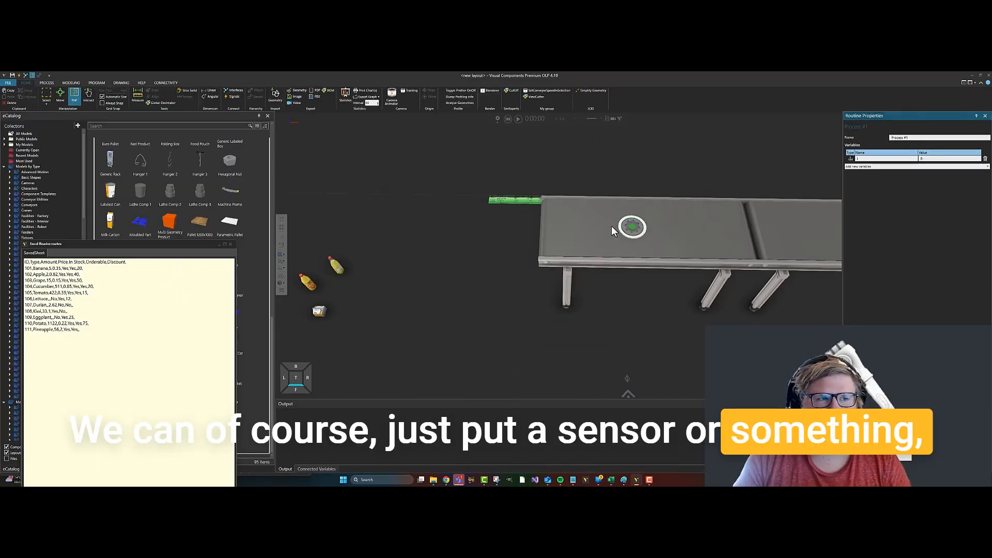
pyautogui.click(631, 227)
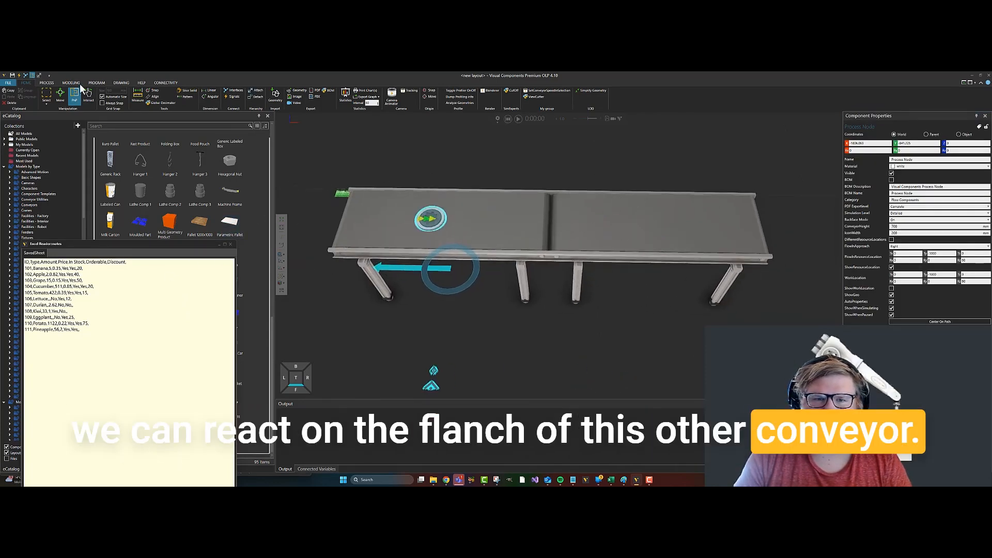
pyautogui.click(47, 83)
# Insert a Wait Signal statement after Transport Out that waits for Conveyor #2's TransitionSignal.
pyautogui.click(461, 322)
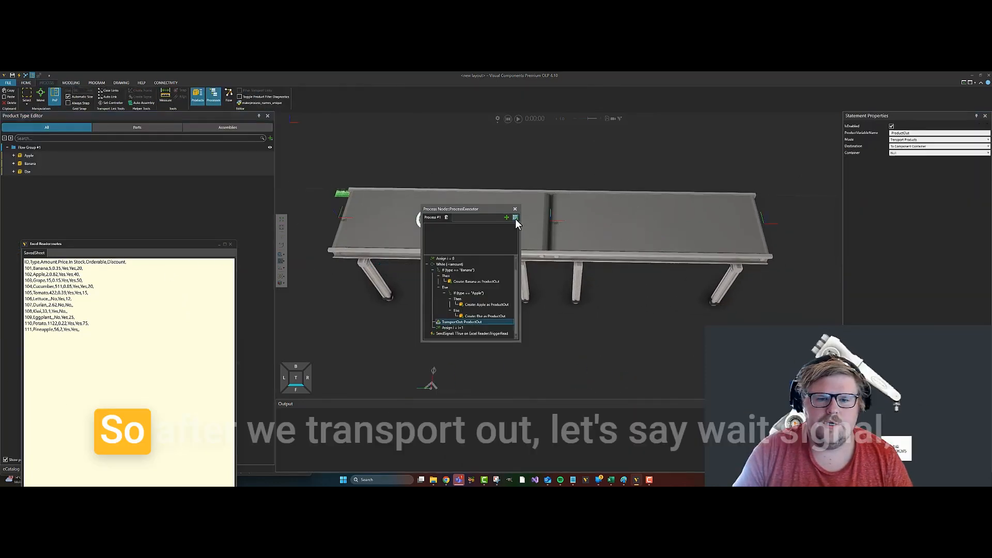
pyautogui.click(515, 217)
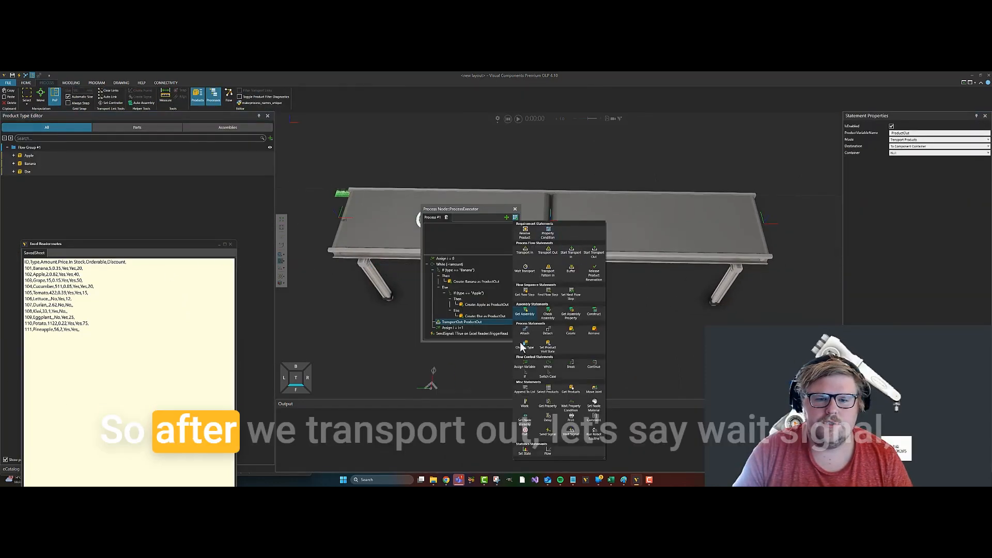
pyautogui.click(571, 435)
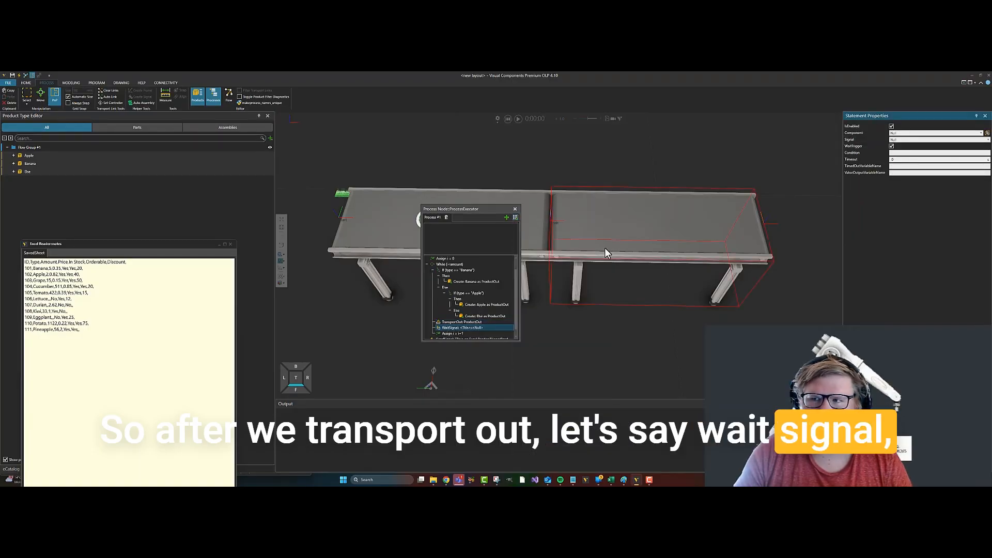
pyautogui.click(606, 253)
pyautogui.click(909, 139)
pyautogui.click(932, 159)
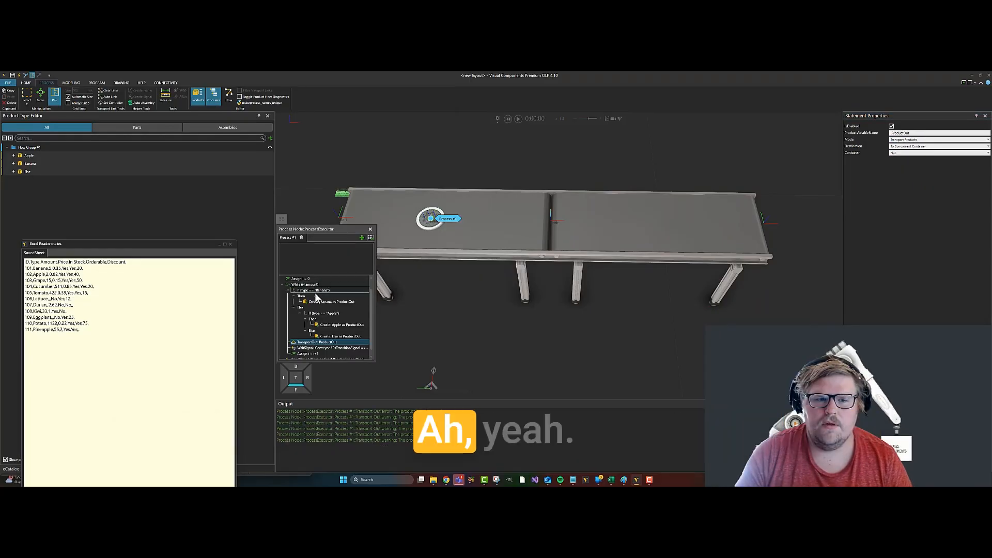
# Add an Assign statement after the Wait Signal with ProductOut as target property and an empty value, and run the simulation.
pyautogui.click(370, 237)
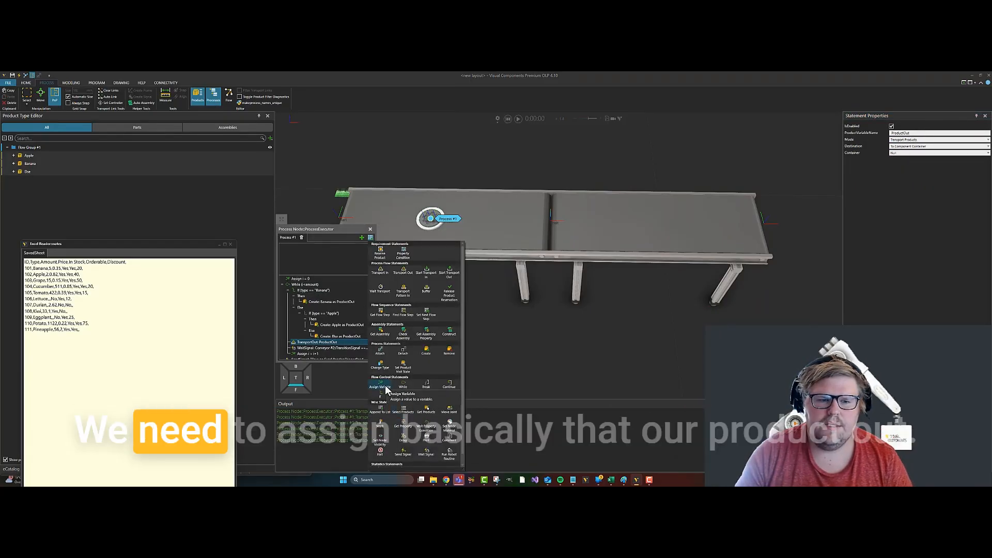
pyautogui.click(385, 386)
pyautogui.moveTo(322, 356); pyautogui.dragTo(323, 354)
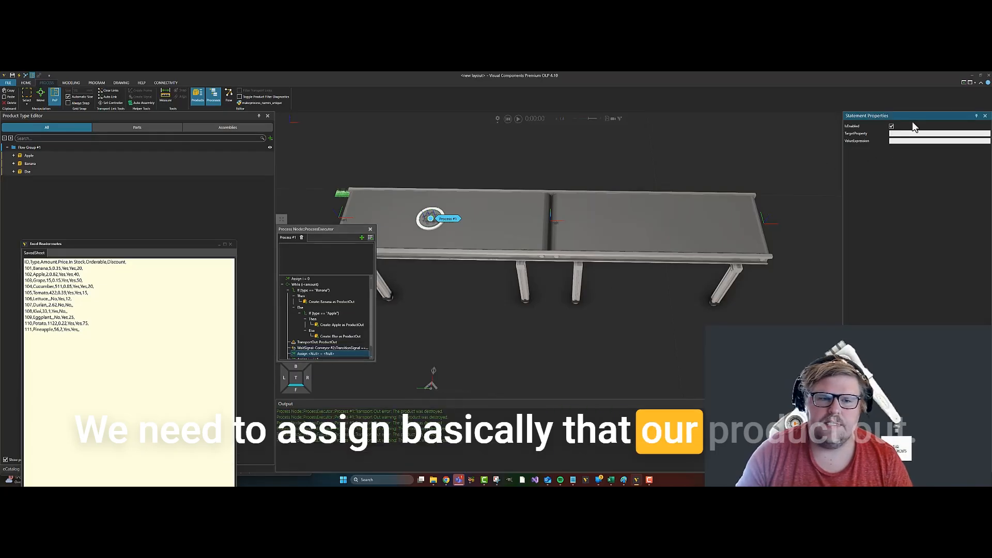
pyautogui.write('iroductOut')
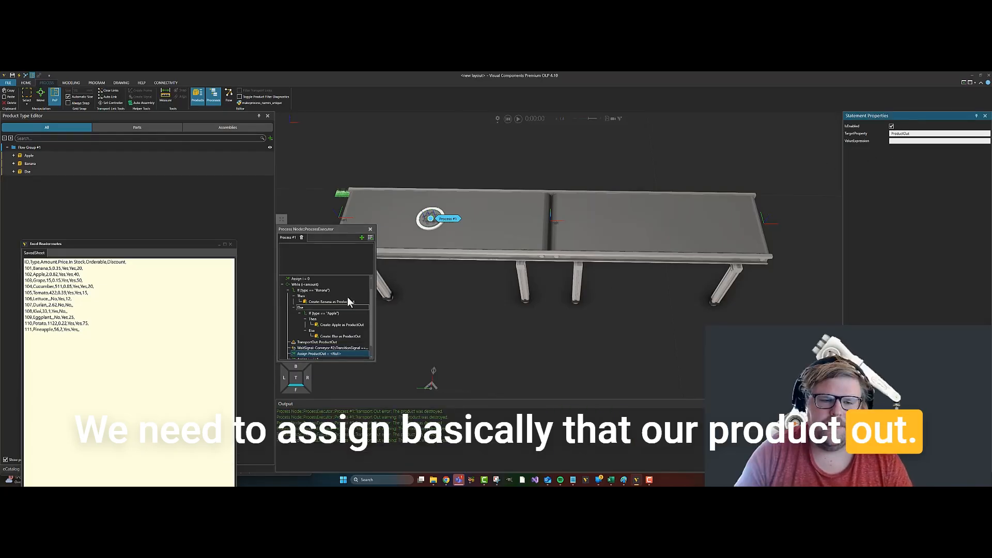
pyautogui.click(518, 119)
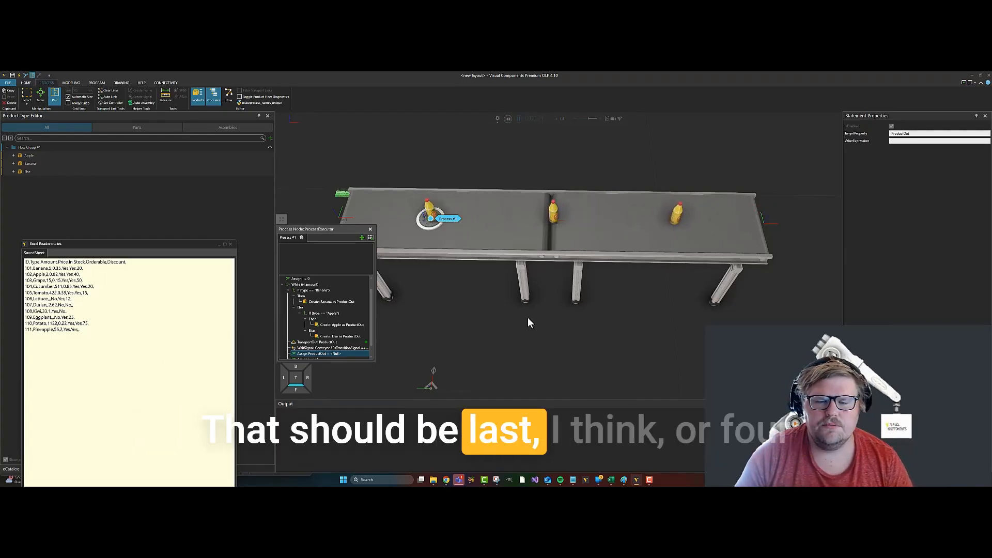
# Reset the simulation, reload the Excel Reader's values from the edited note, and run the simulation again.
pyautogui.moveTo(346, 361); pyautogui.dragTo(346, 412)
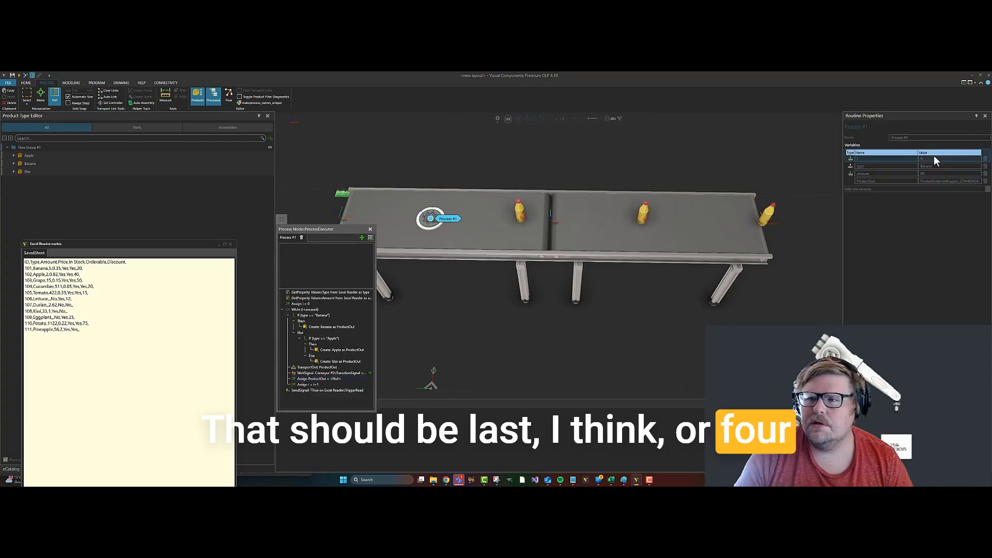
pyautogui.click(508, 119)
pyautogui.click(341, 201)
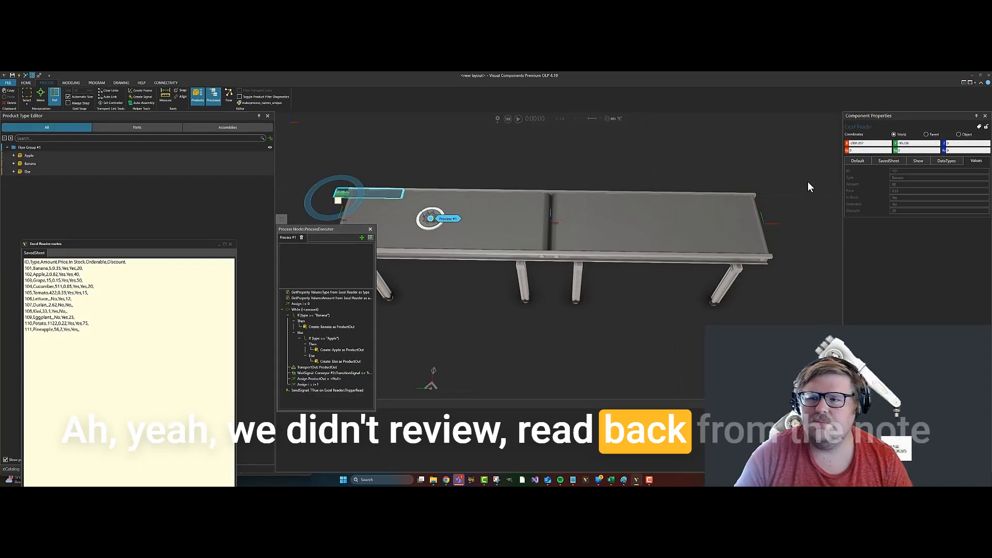
pyautogui.click(975, 162)
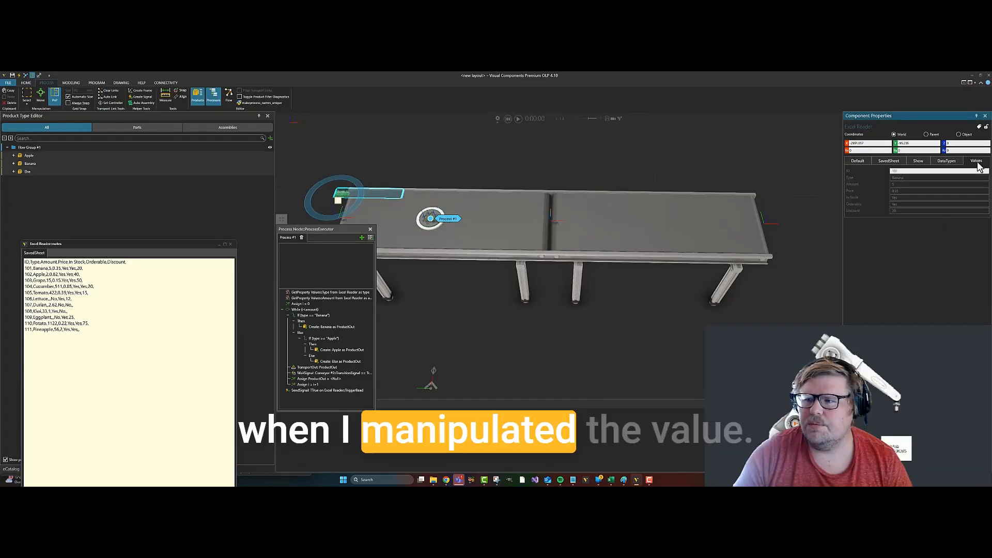
pyautogui.click(518, 119)
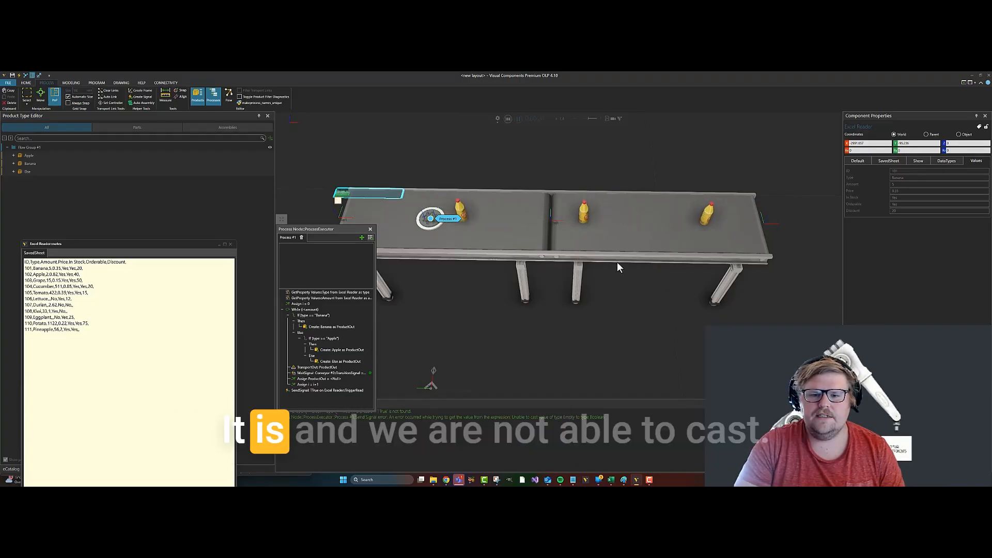
# Reset the simulation, correct the value of the final Send Signal statement to True, and rerun the simulation.
pyautogui.click(508, 118)
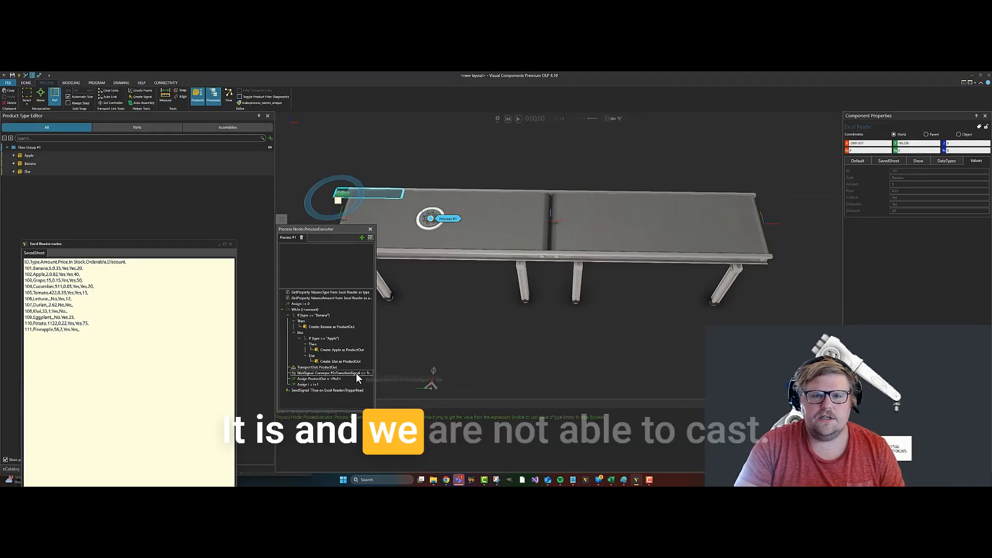
pyautogui.click(364, 390)
pyautogui.click(383, 413)
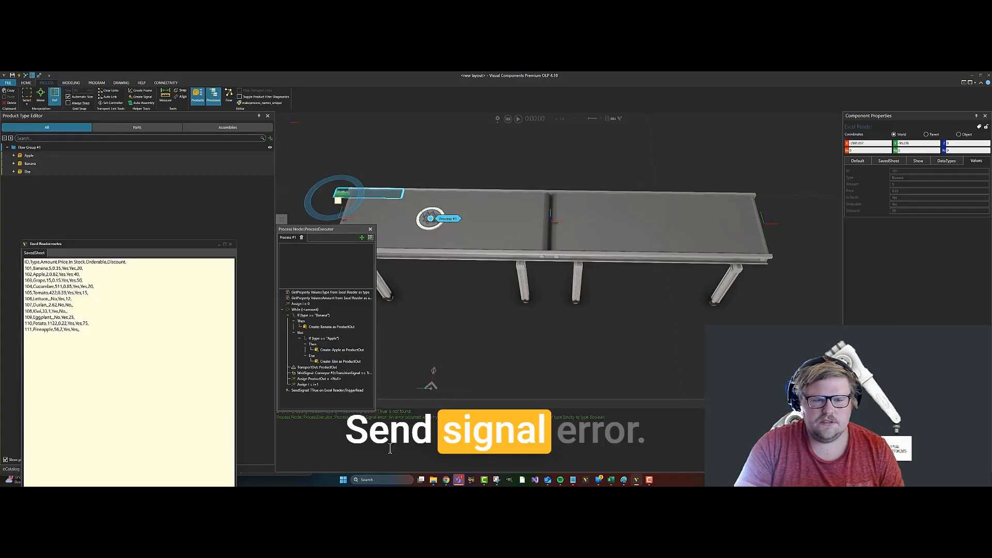
pyautogui.click(327, 390)
pyautogui.click(892, 146)
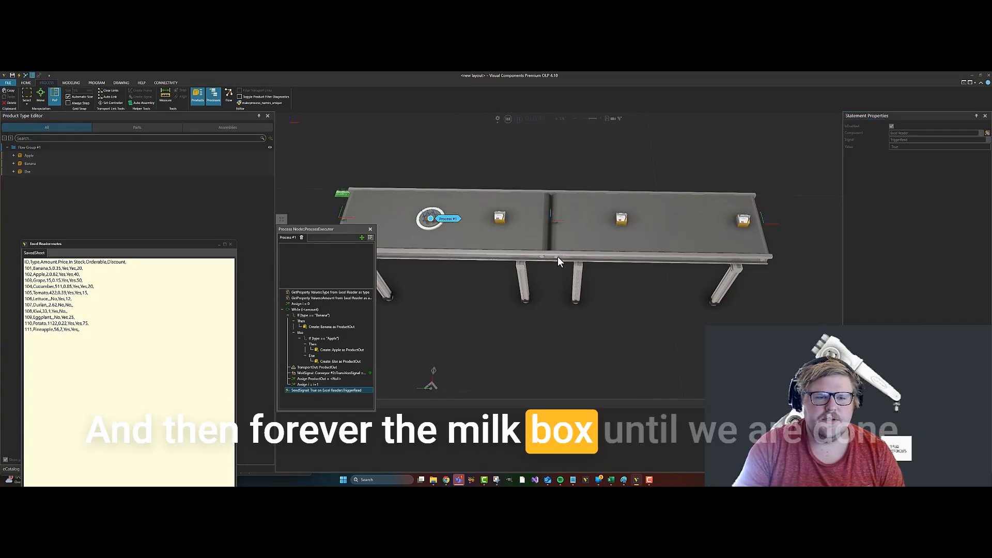
# Examine the Excel Reader's current row on its 3D display while the simulation is running.
pyautogui.scroll(-2, 557, 256)
pyautogui.moveTo(537, 313); pyautogui.dragTo(621, 303, button='middle')
pyautogui.click(470, 199)
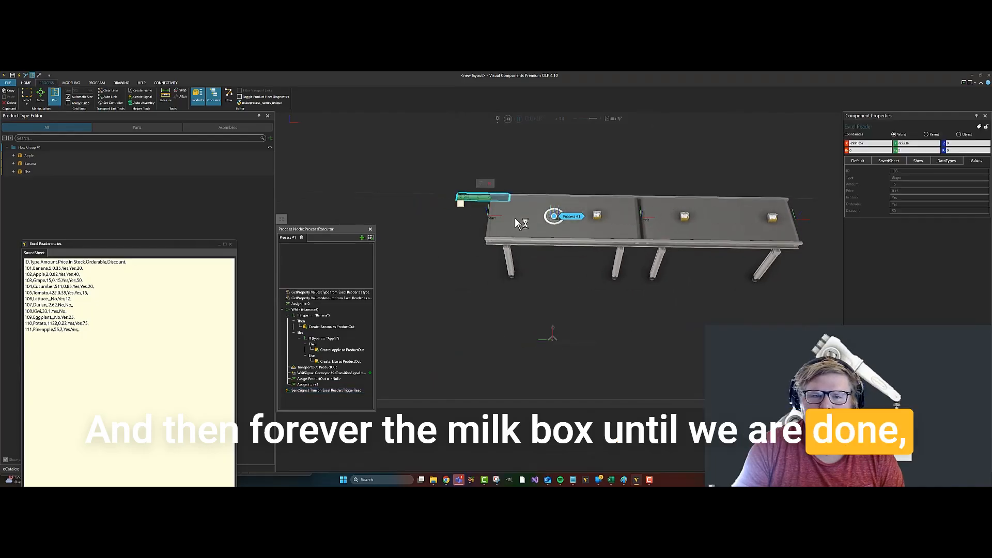
pyautogui.scroll(5, 496, 213)
pyautogui.moveTo(497, 213); pyautogui.dragTo(565, 240, button='right')
pyautogui.moveTo(565, 240); pyautogui.dragTo(624, 300, button='middle')
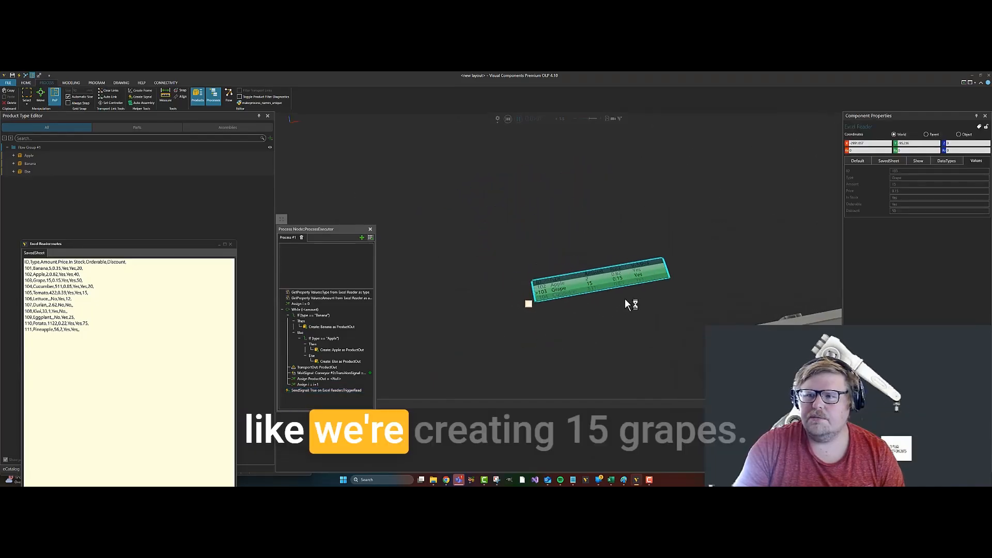
pyautogui.scroll(3, 609, 295)
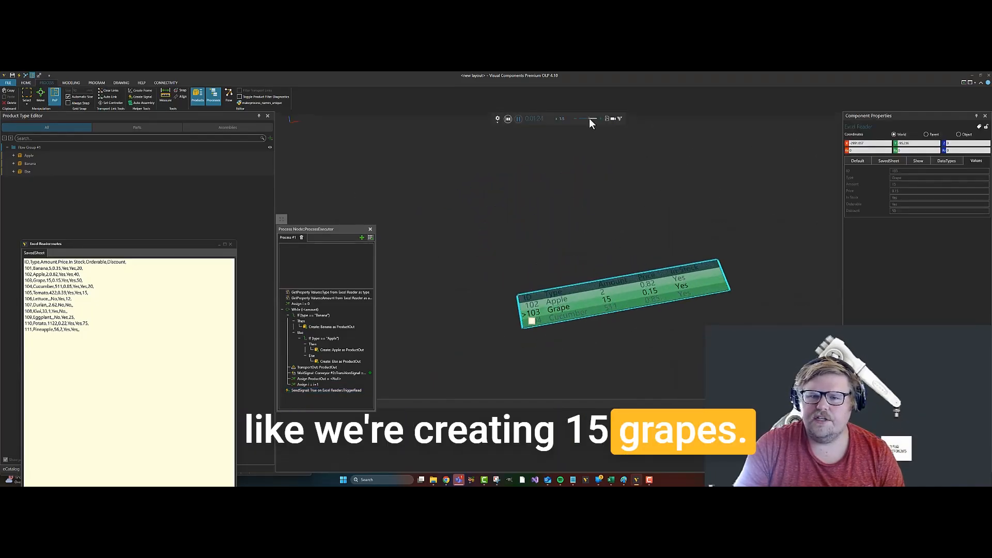
# Check Process #1's routine variables with the simulation running at a higher speed, and reset the simulation.
pyautogui.moveTo(589, 119); pyautogui.dragTo(592, 118)
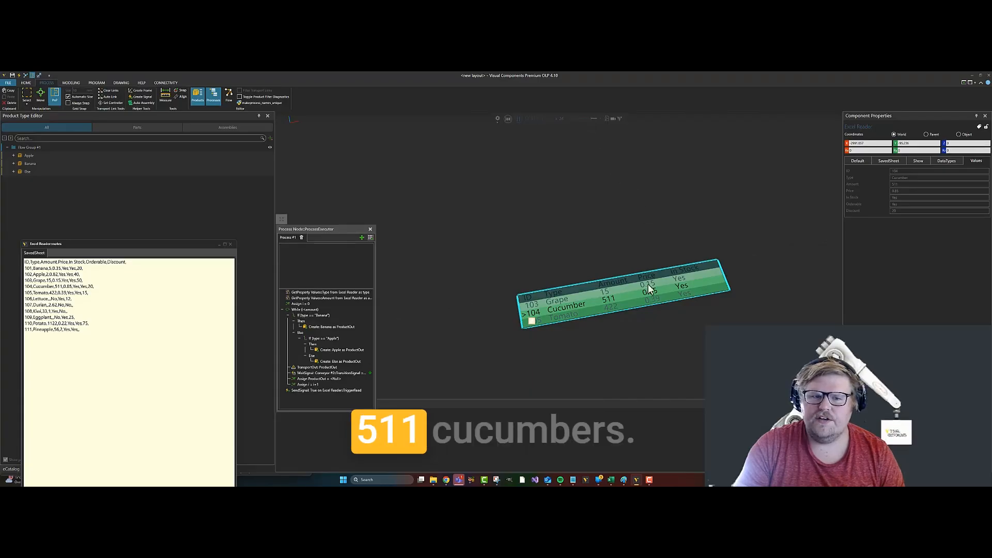
pyautogui.click(293, 238)
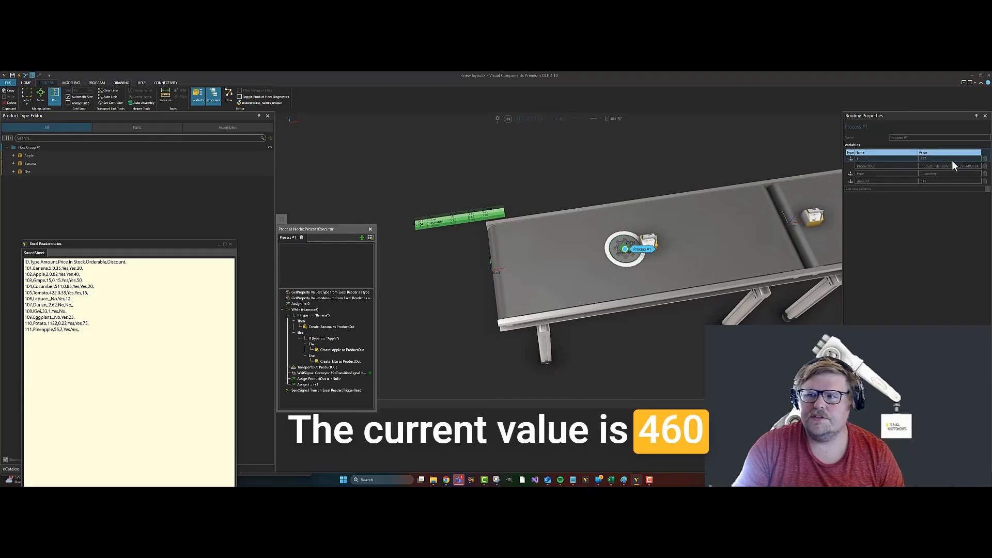
pyautogui.click(507, 119)
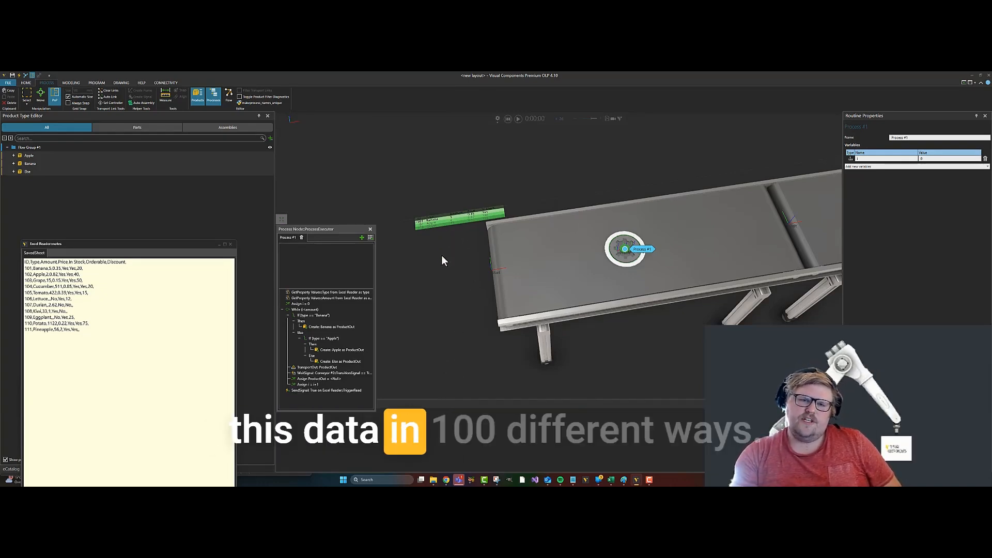
pyautogui.moveTo(432, 306); pyautogui.dragTo(599, 238, button='right')
pyautogui.scroll(3, 624, 231)
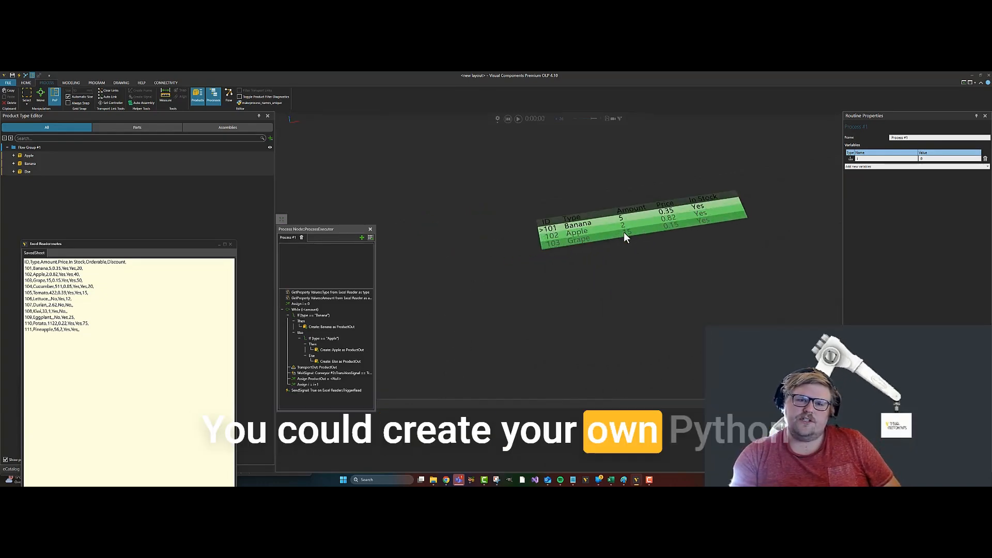
pyautogui.moveTo(718, 279); pyautogui.dragTo(669, 330, button='right')
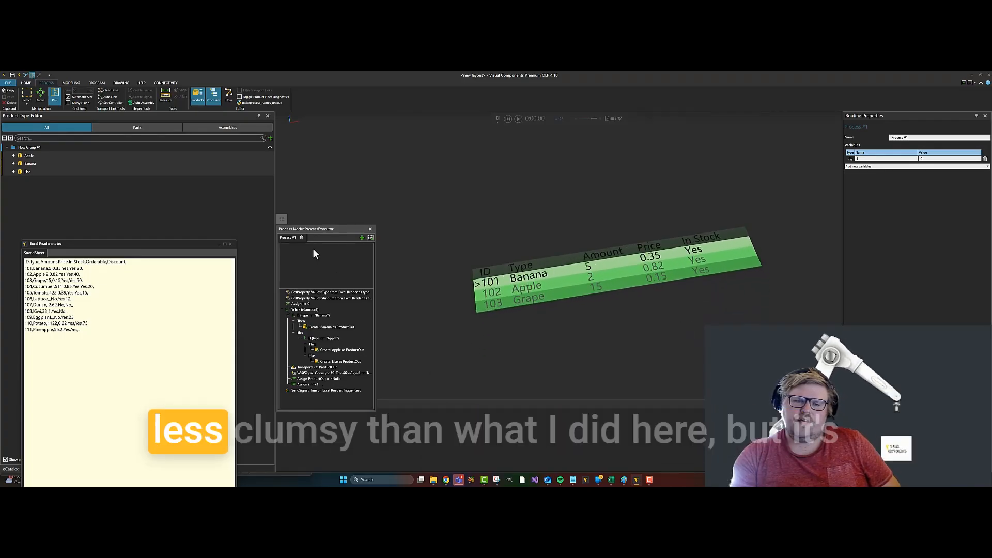